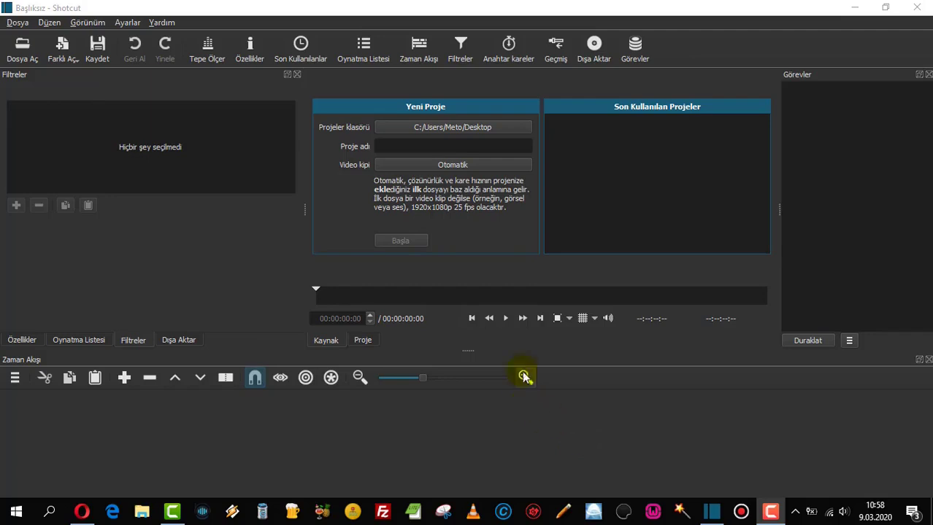
Switch to File Explorer and open the sTOK VİDEO folder inside Video Araçları on drive C
left_click(421, 53)
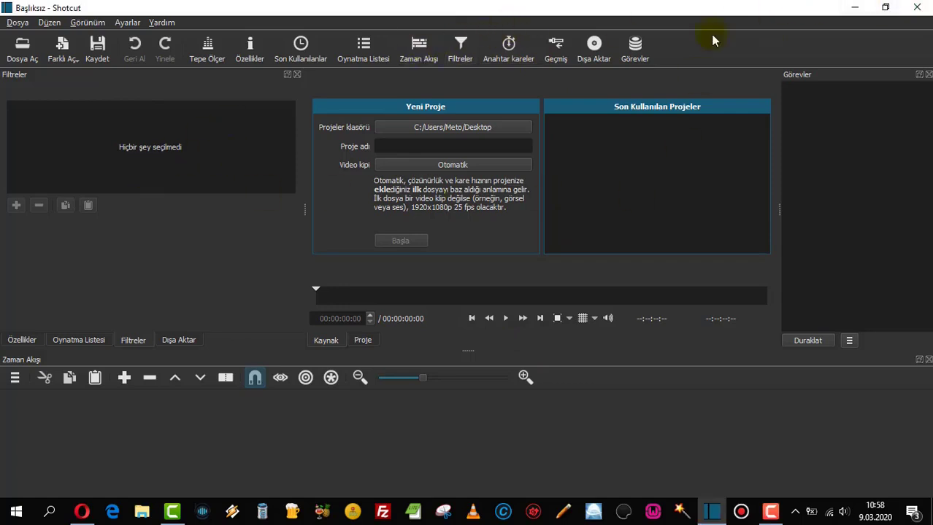
left_click(140, 513)
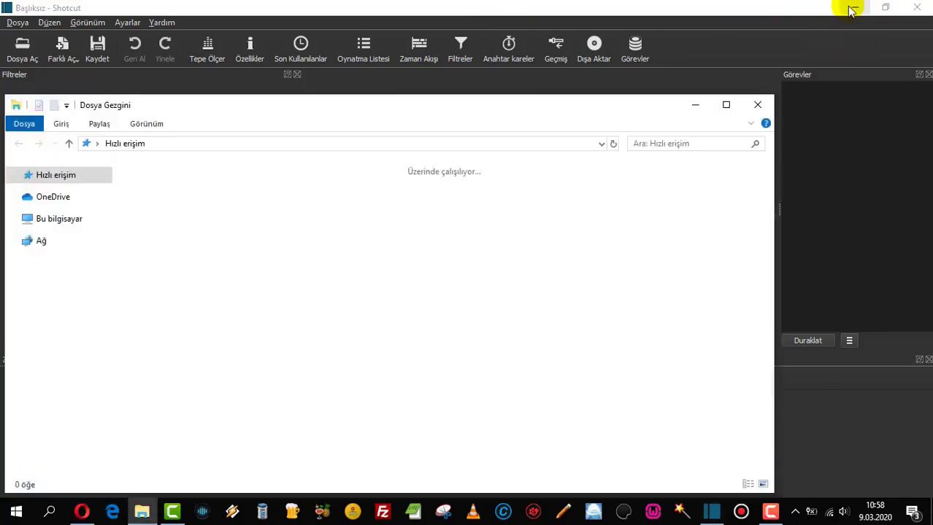
left_click(234, 369)
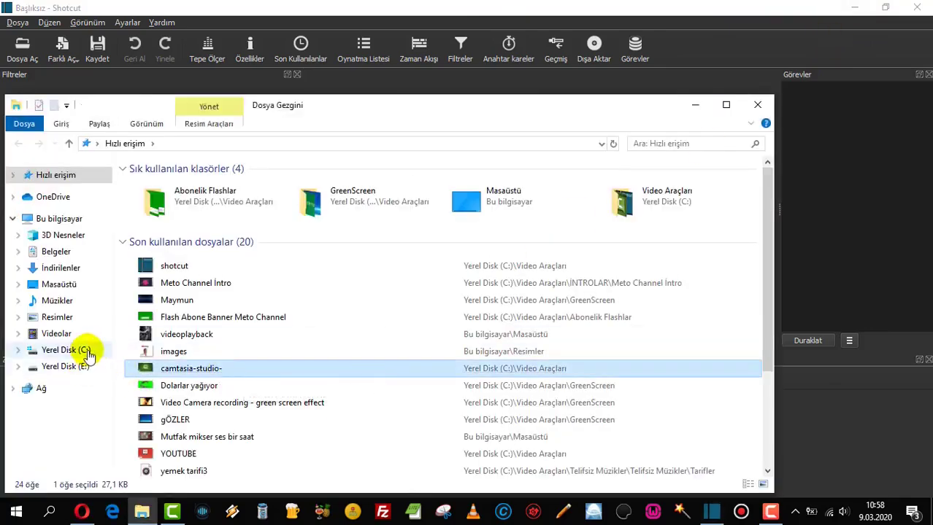
left_click(87, 350)
left_click(153, 343)
left_click(165, 314)
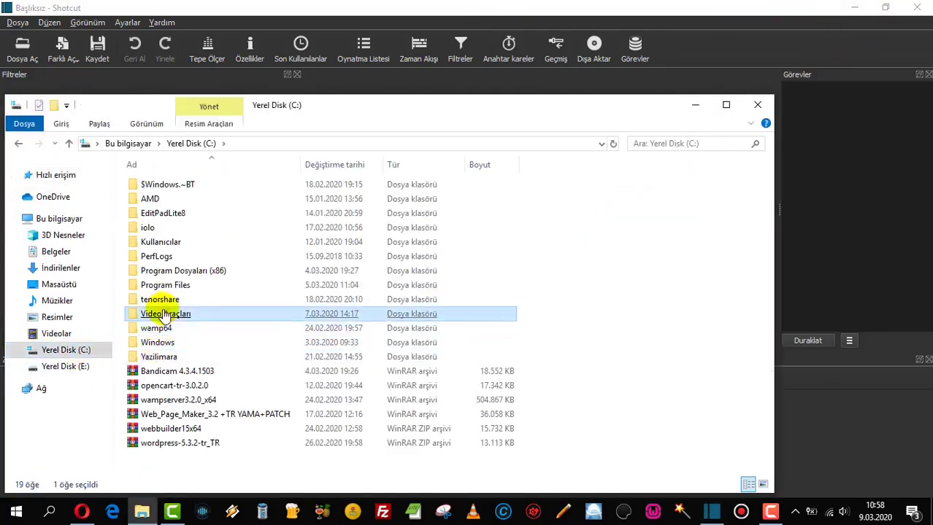
double_click(219, 312)
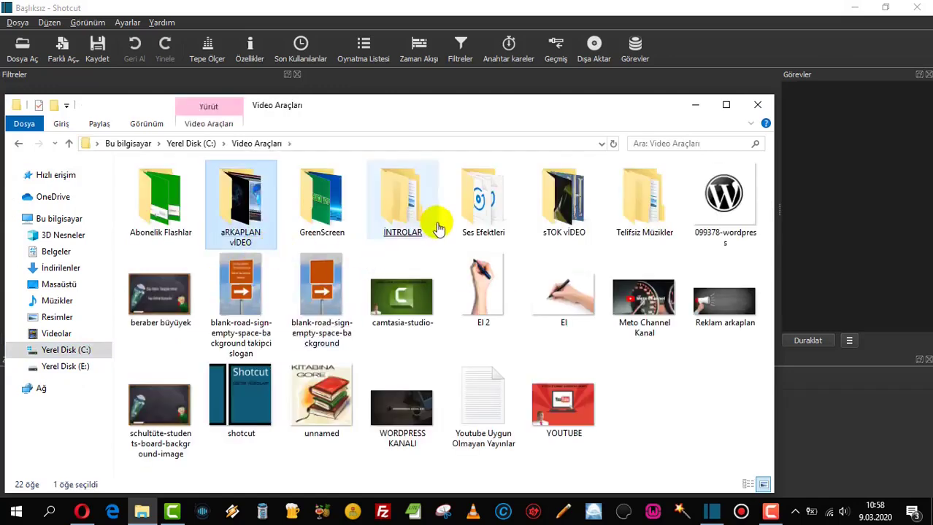
left_click(436, 231)
left_click(503, 200)
left_click(558, 203)
double_click(567, 190)
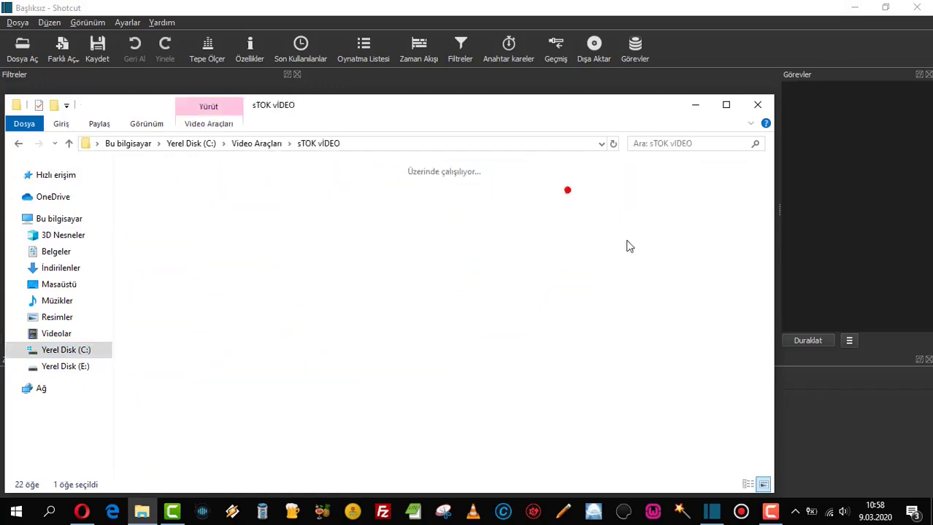
Select both Mr Bean videos in the sTOK VİDEO folder and add them to Shotcut's playlist
left_click_drag(445, 118, 748, 164)
left_click_drag(642, 236, 700, 20)
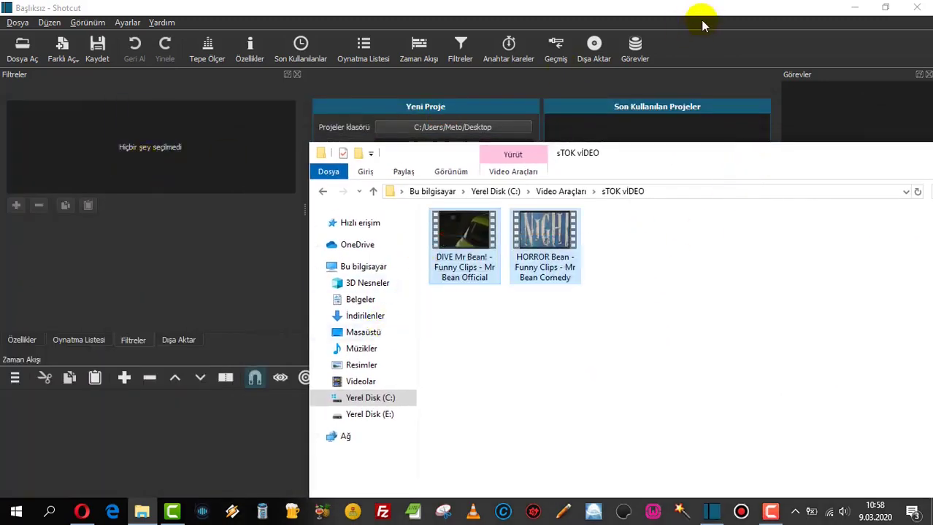
left_click(70, 343)
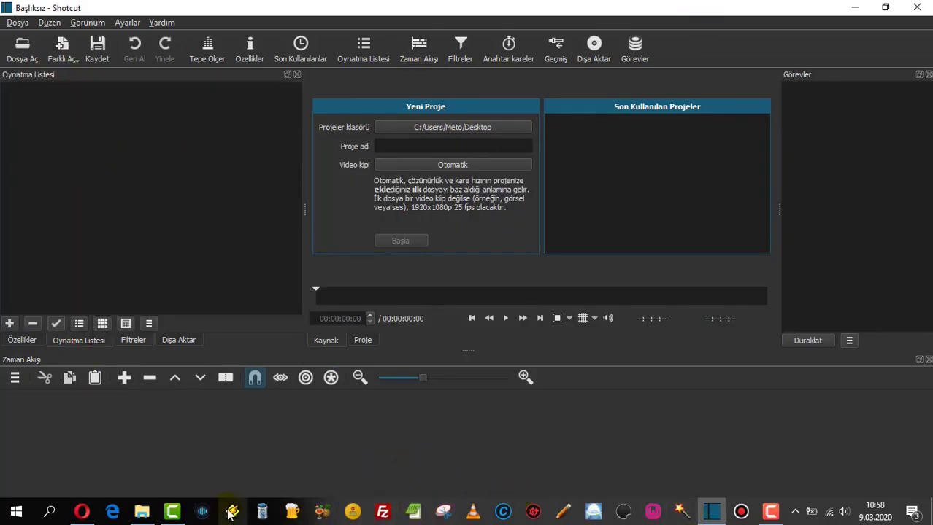
left_click(143, 513)
left_click_drag(478, 232, 116, 194)
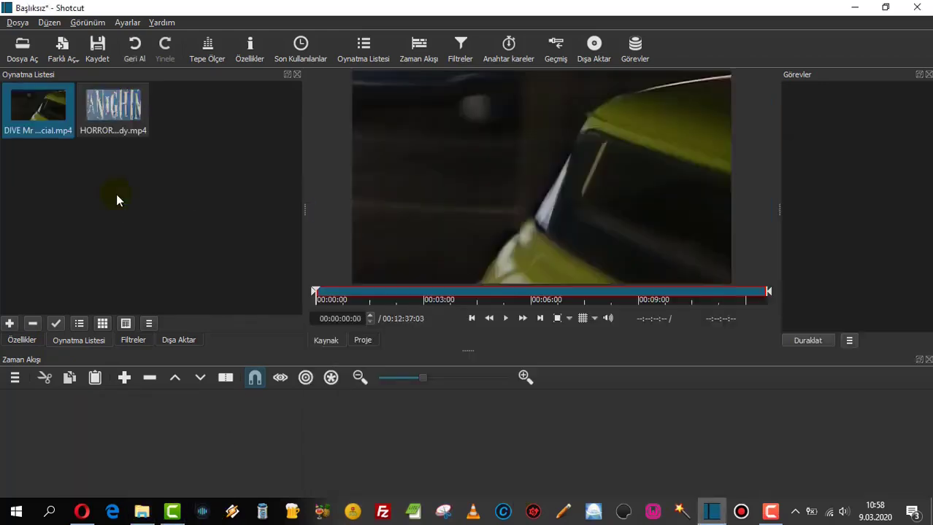
Preview the DIVE Mr Bean clip briefly, then restore the Shotcut window from full screen and reposition it on the desktop
left_click(506, 318)
left_click(884, 7)
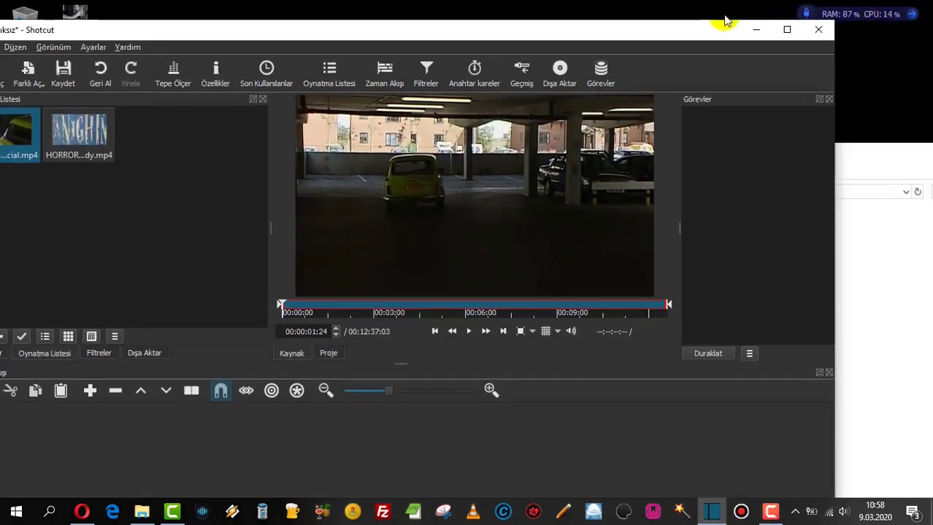
left_click_drag(686, 36, 781, 27)
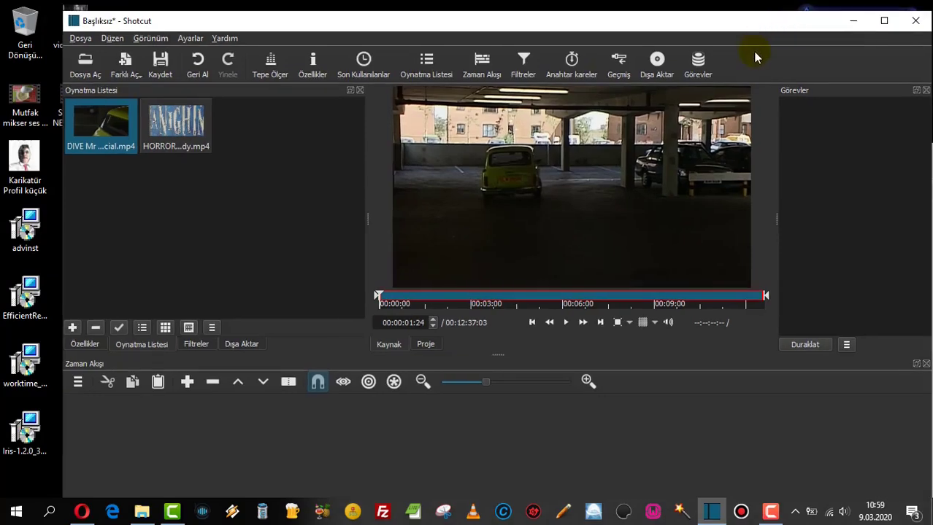
left_click_drag(271, 22, 224, 11)
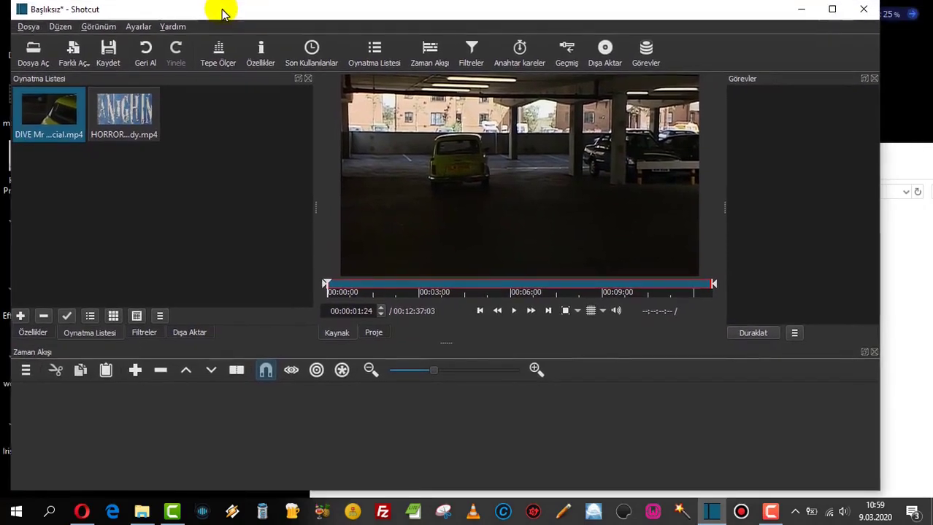
Add the YOUTUBE image from the Video Araçları folder to the playlist and close File Explorer
left_click(149, 515)
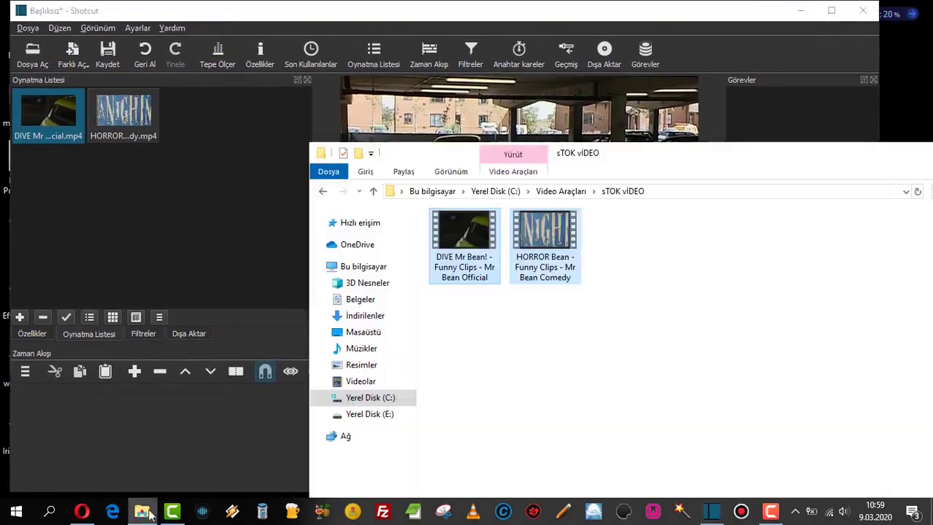
left_click(321, 193)
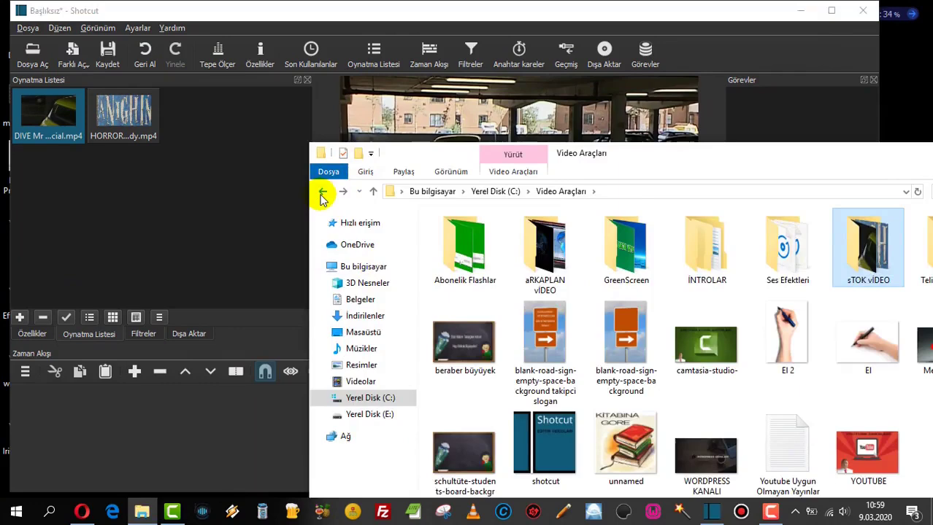
left_click(481, 347)
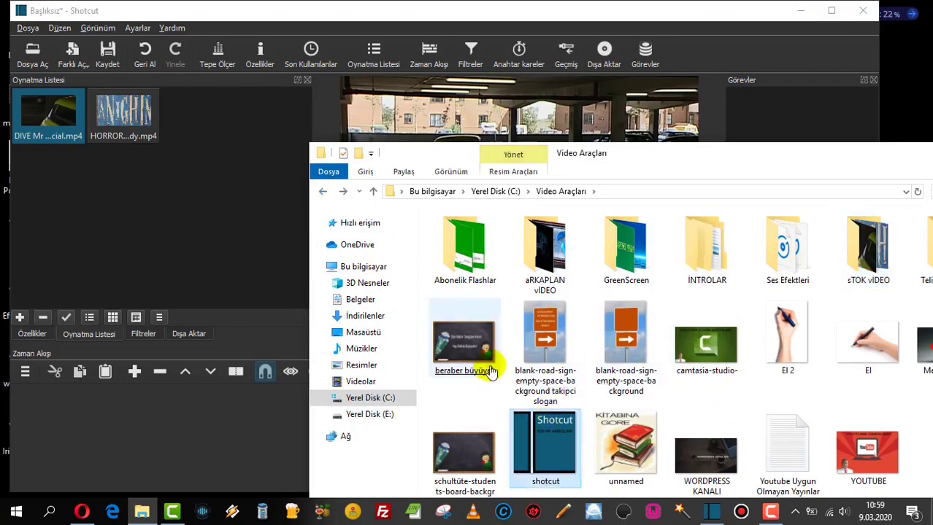
left_click(543, 332)
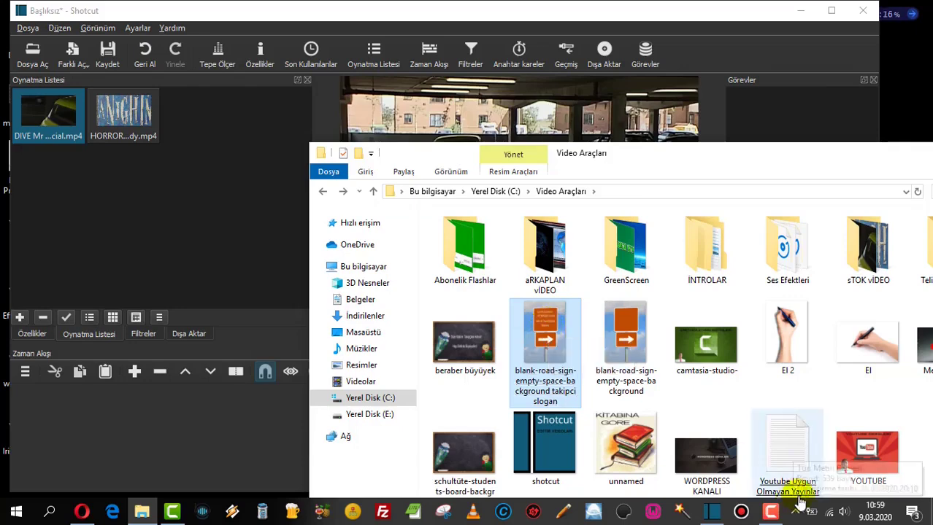
left_click_drag(866, 449, 137, 287)
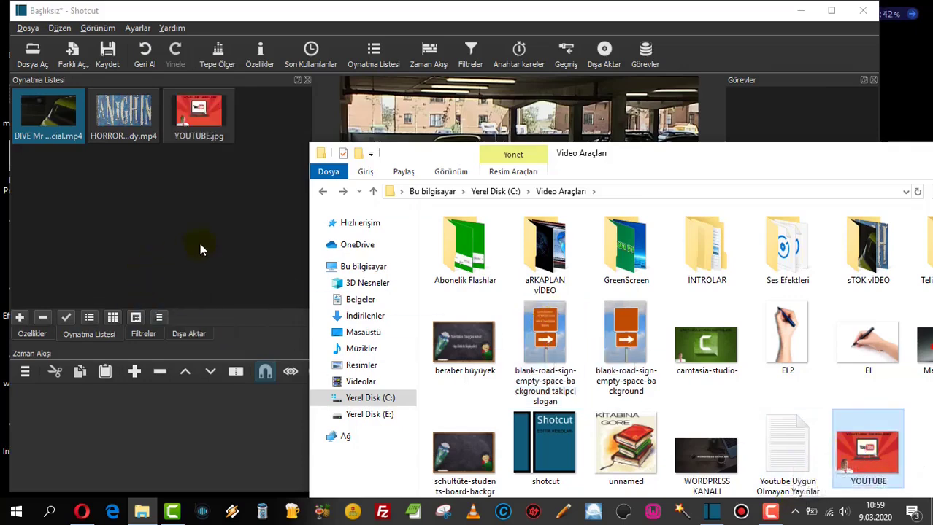
left_click_drag(825, 158, 602, 157)
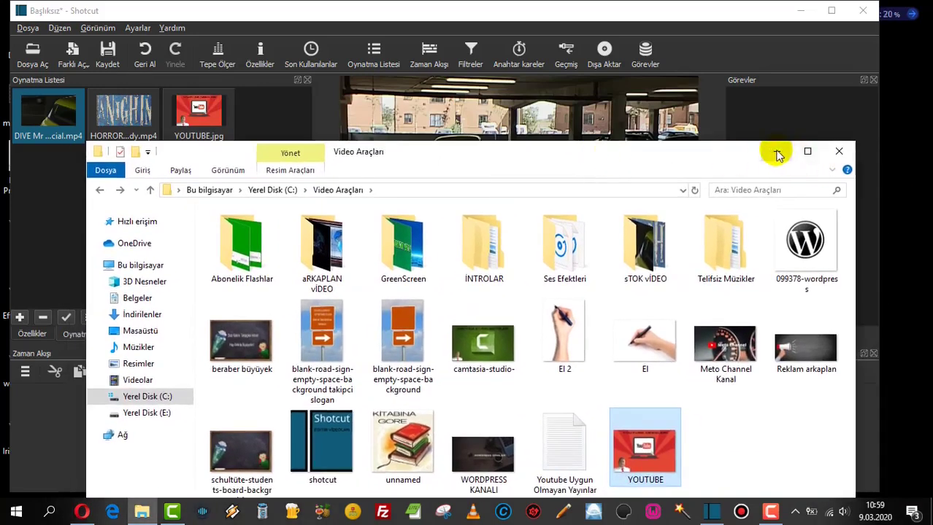
left_click(839, 152)
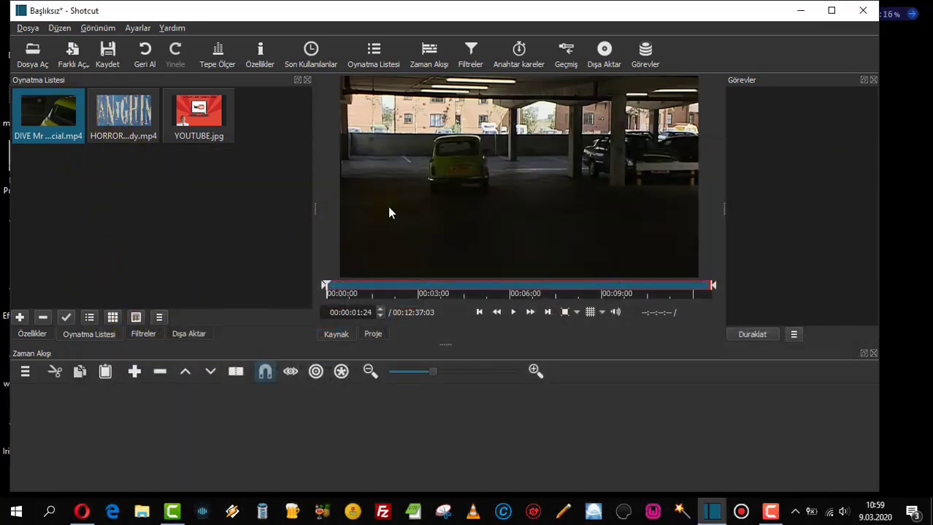
Place the DIVE Mr Bean clip at the start of track V1 and cut away everything after 00:00:03:10
left_click_drag(225, 424, 225, 424)
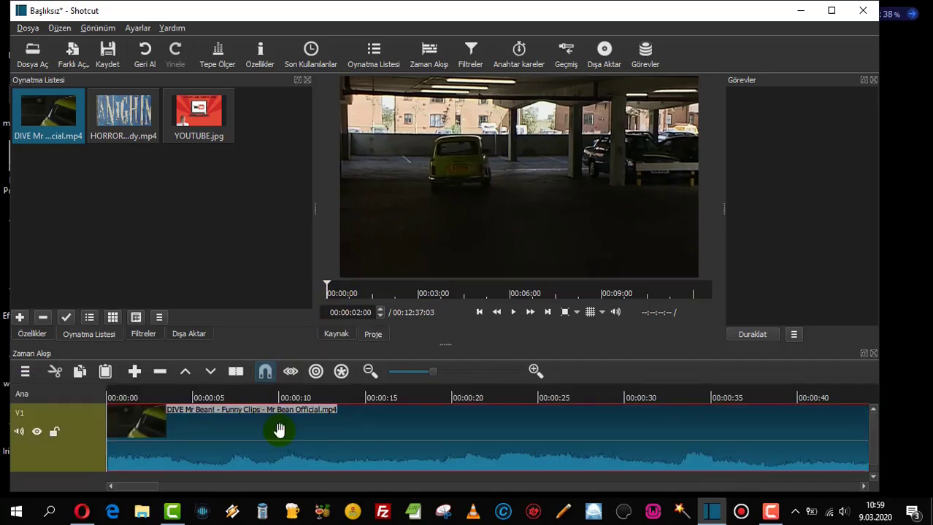
left_click_drag(68, 138, 194, 407)
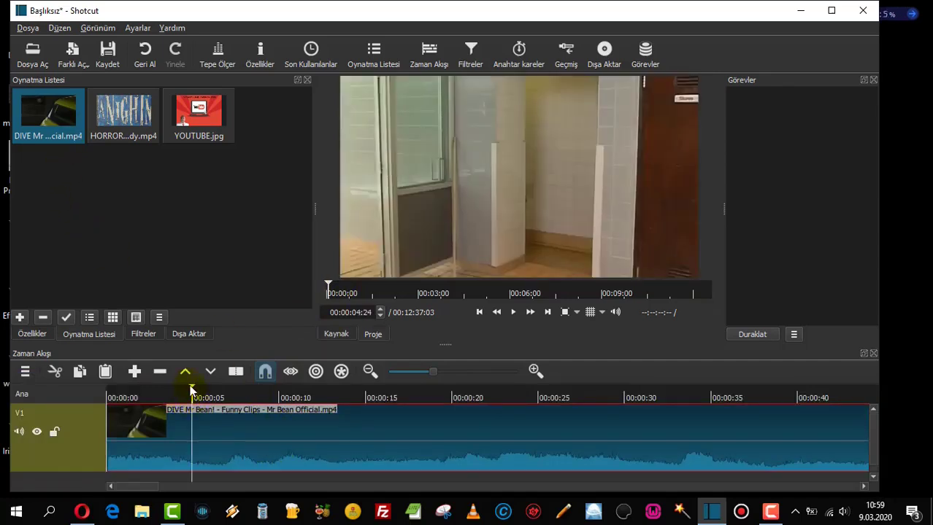
left_click_drag(192, 394, 166, 394)
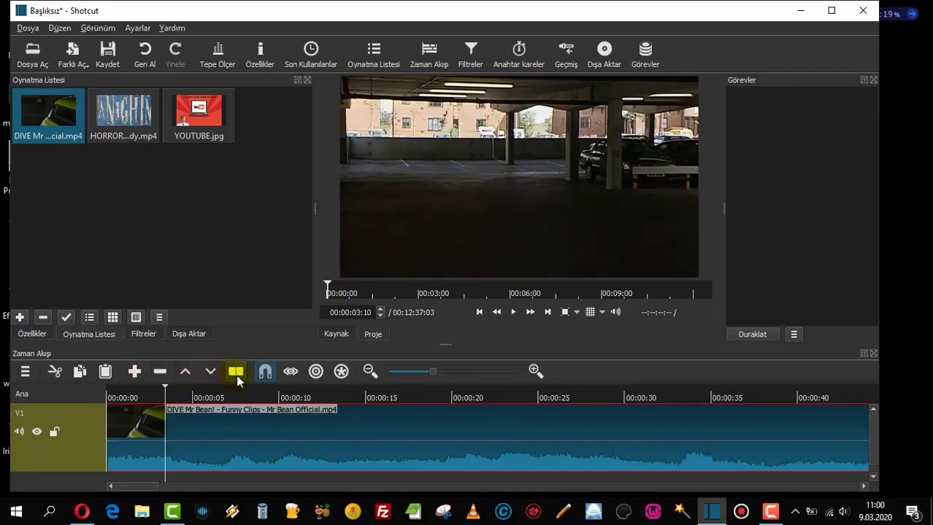
left_click(235, 372)
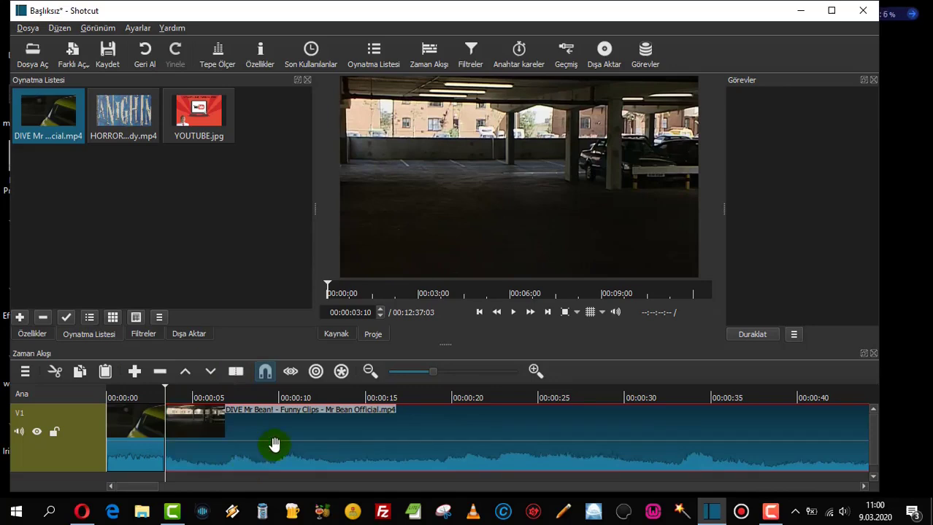
left_click_drag(300, 449, 324, 449)
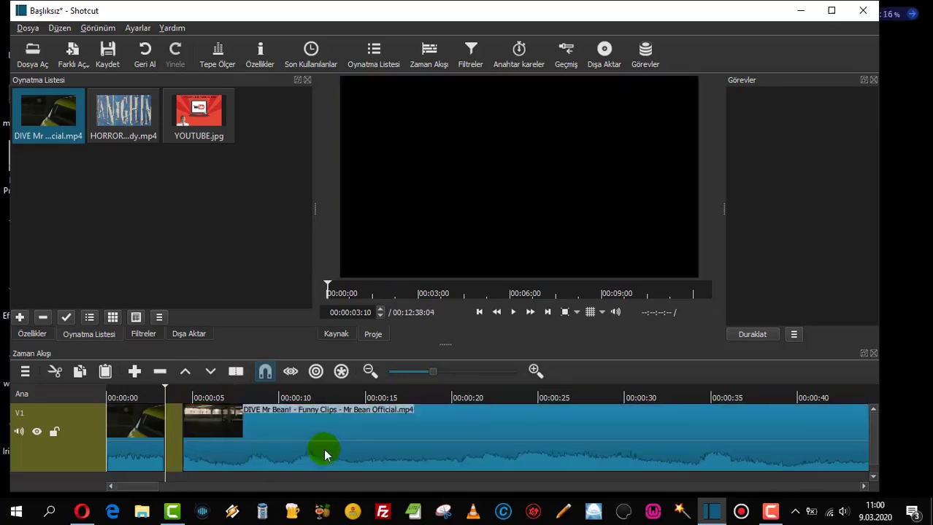
key("Delete")
Append the HORROR Bean clip directly after the DIVE clip on V1 and split it at 00:00:06:17
left_click_drag(146, 111, 520, 182)
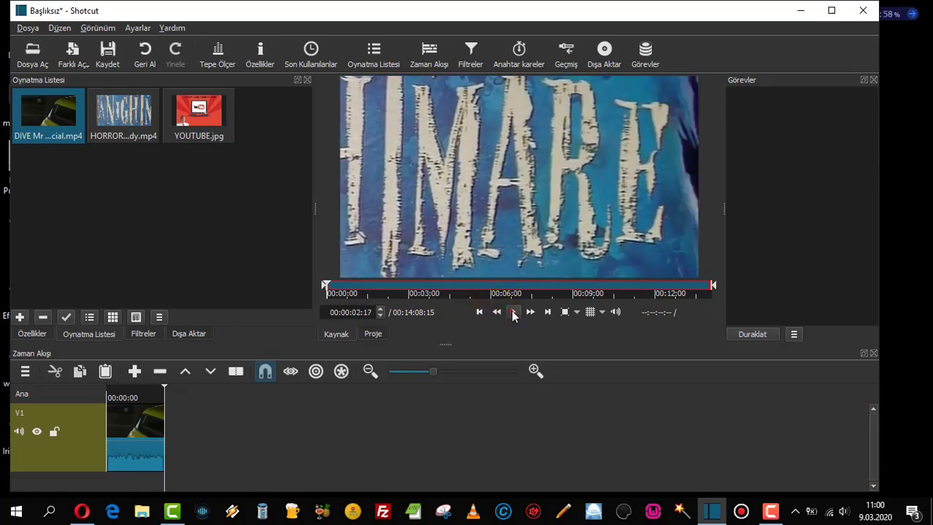
left_click_drag(505, 229, 223, 393)
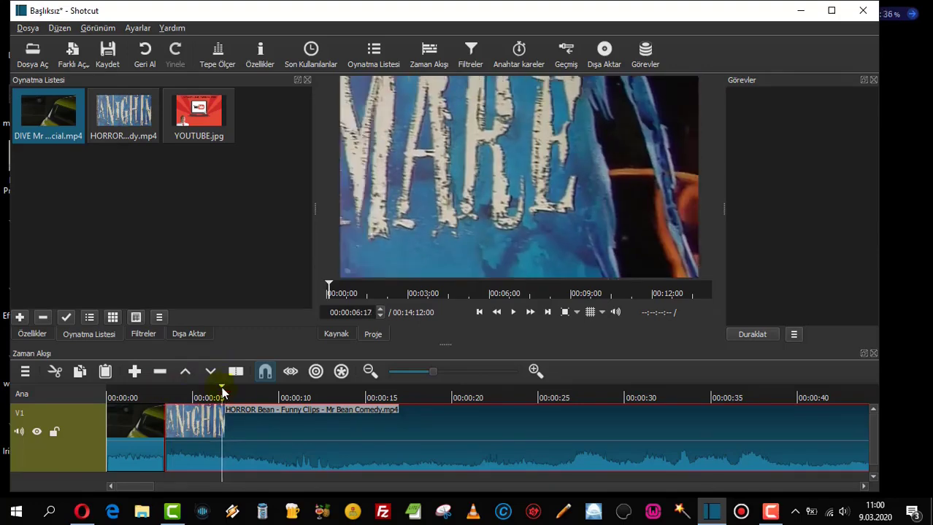
left_click(235, 372)
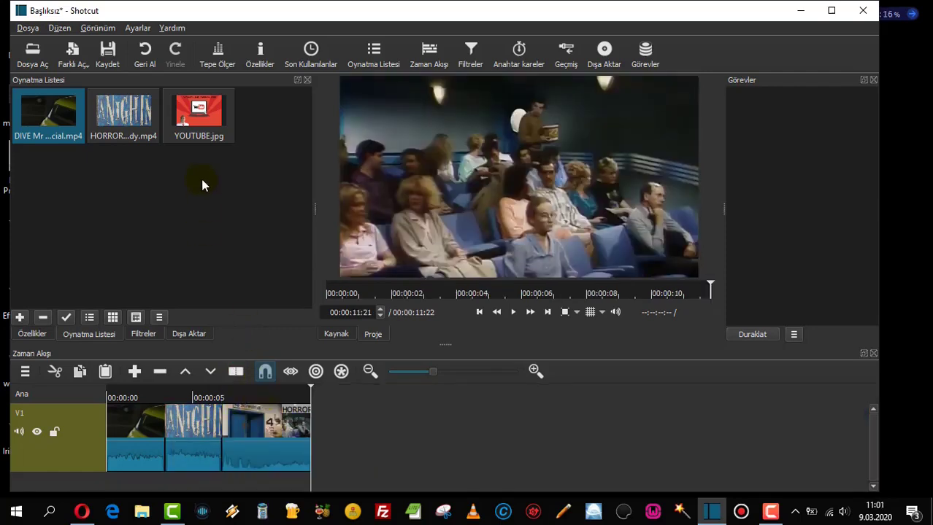
Append YOUTUBE.jpg from the playlist after the last video clip on V1
left_click_drag(209, 117, 323, 423)
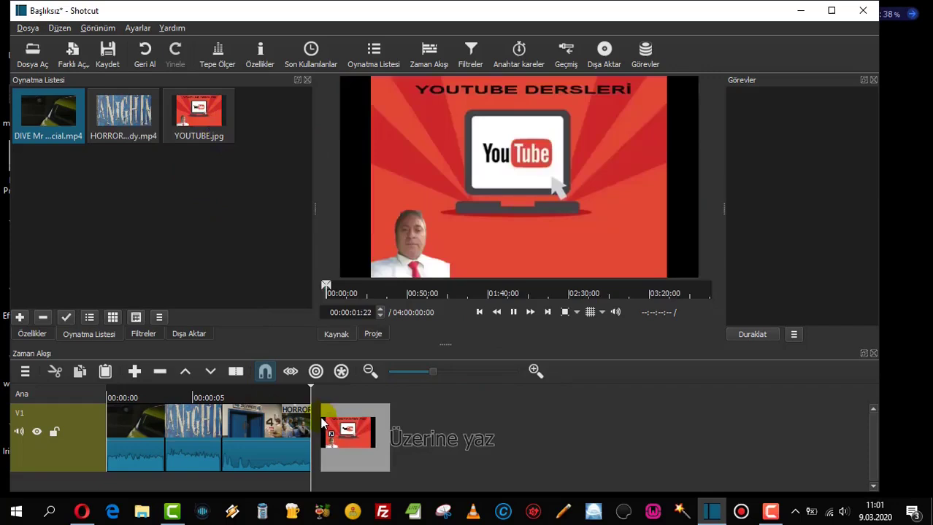
left_click_drag(323, 422, 322, 423)
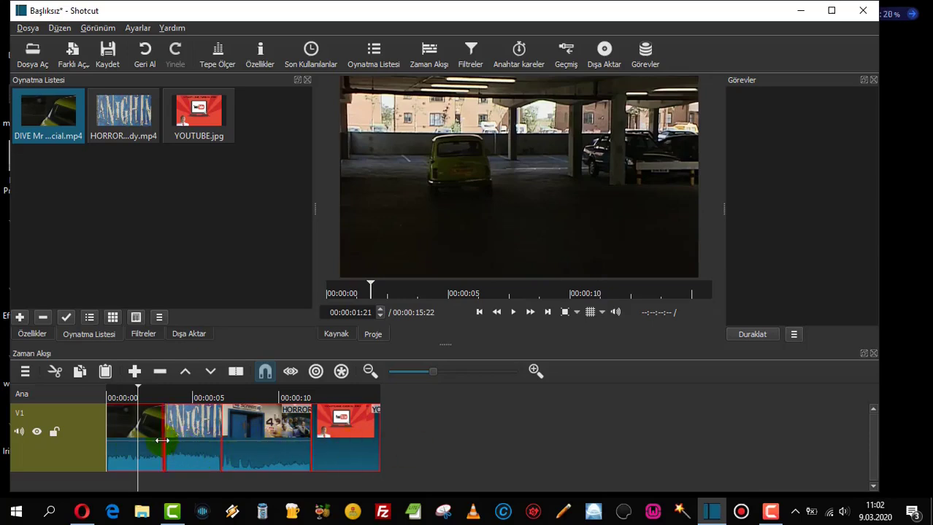
Select all clips on V1 and shift them together forward in time, leaving an empty gap at the track's start
left_click_drag(148, 439, 202, 453)
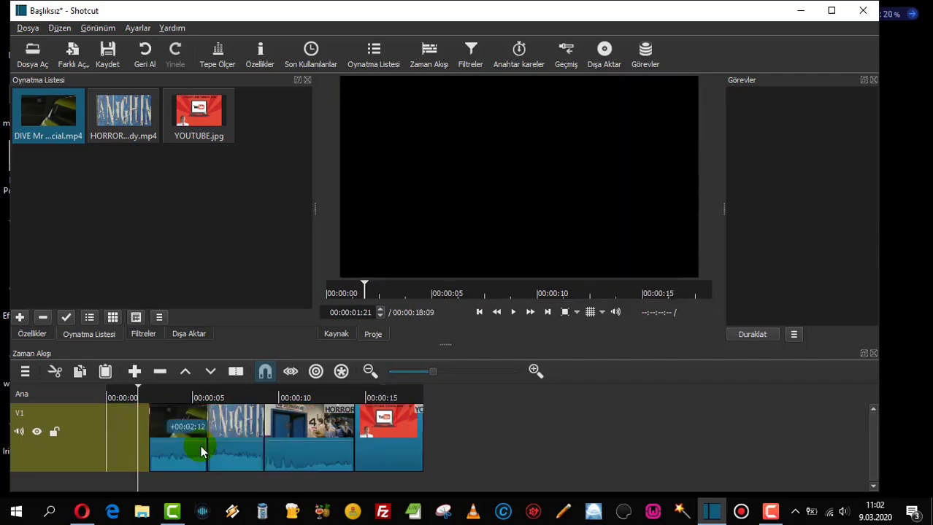
left_click(193, 446)
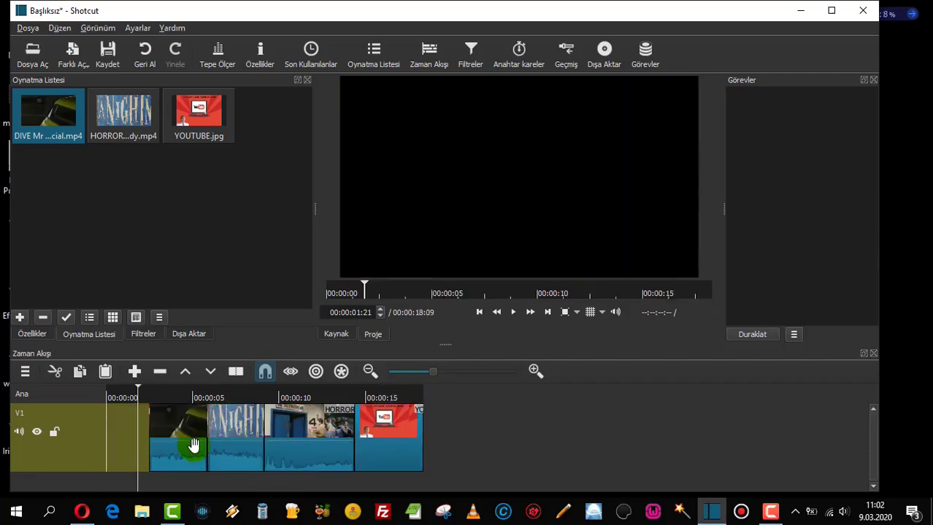
key("ctrl+a")
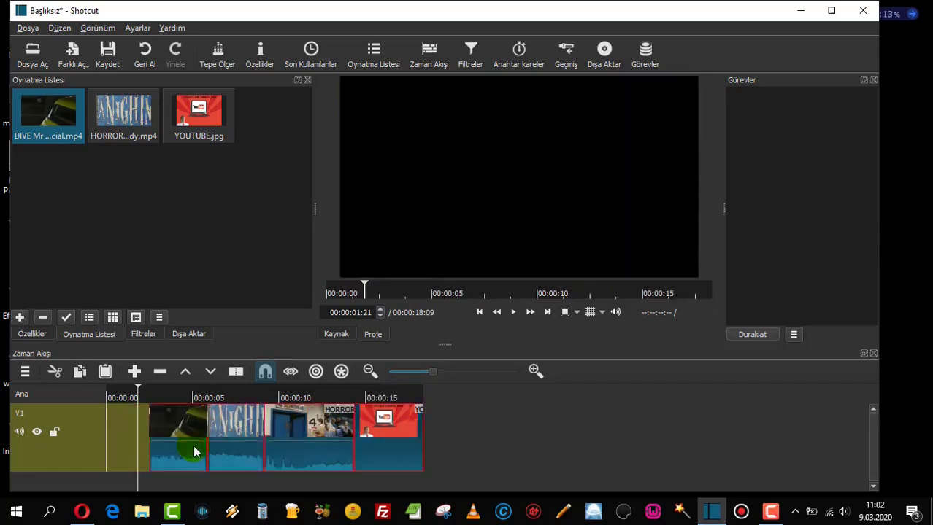
left_click_drag(193, 452, 246, 455)
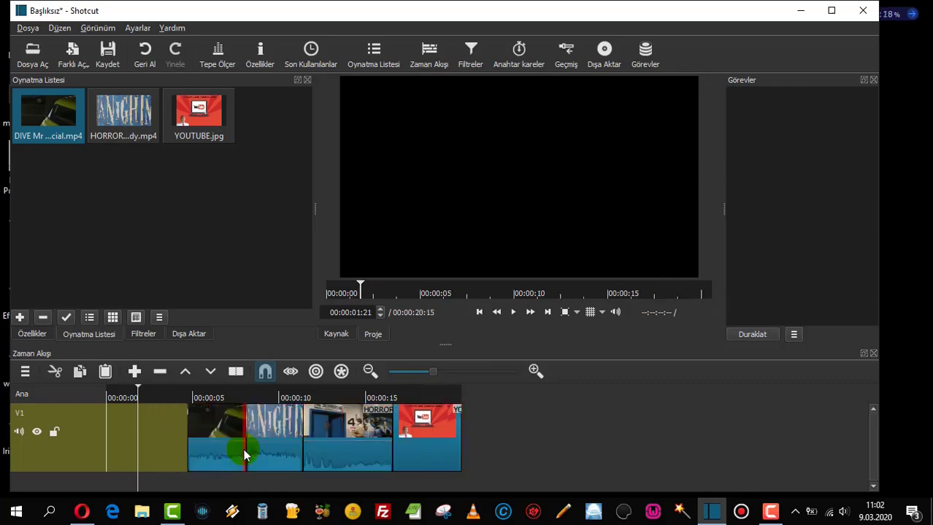
Move the YOUTUBE image clip into the gap at the start of V1 and put the playhead at the timeline's end
left_click(429, 429)
left_click_drag(429, 428, 139, 457)
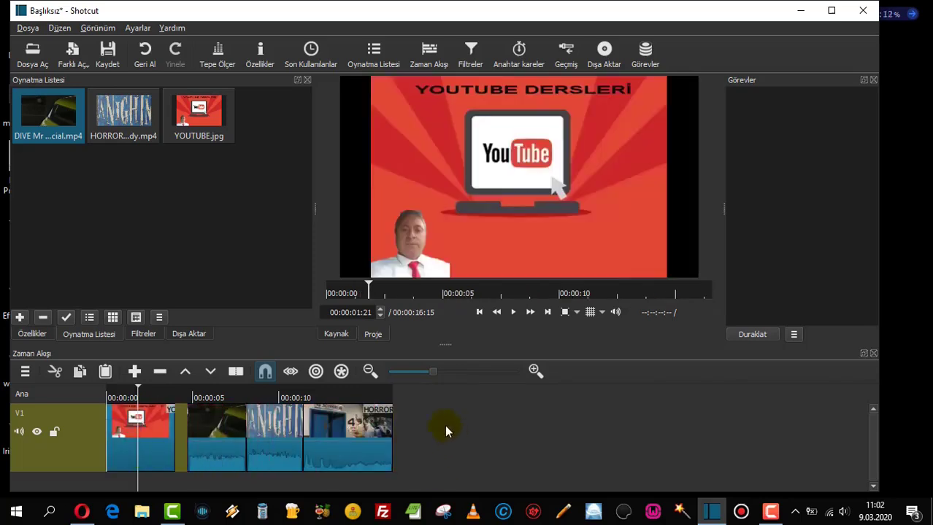
key("End")
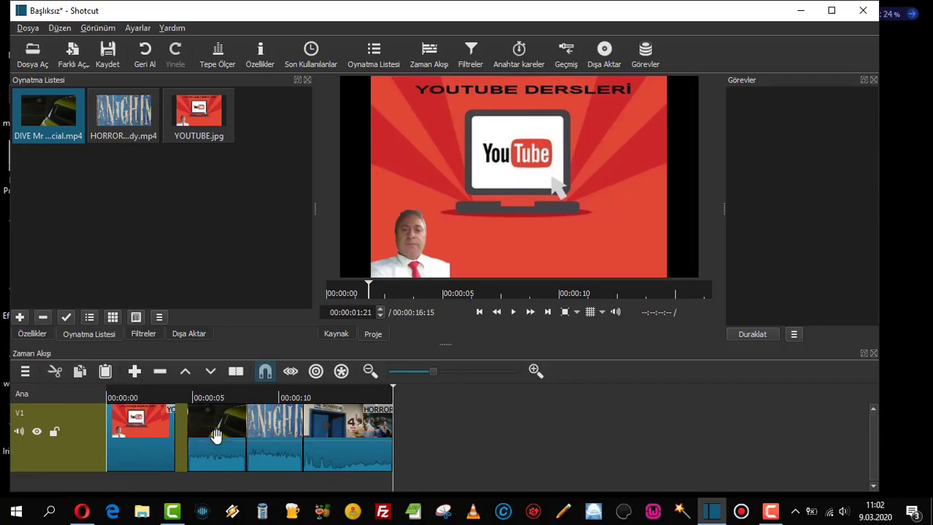
Close the gaps between the DIVE and HORROR clips behind the YOUTUBE image on V1, and show the playlist as a detailed list
left_click_drag(216, 436, 202, 444)
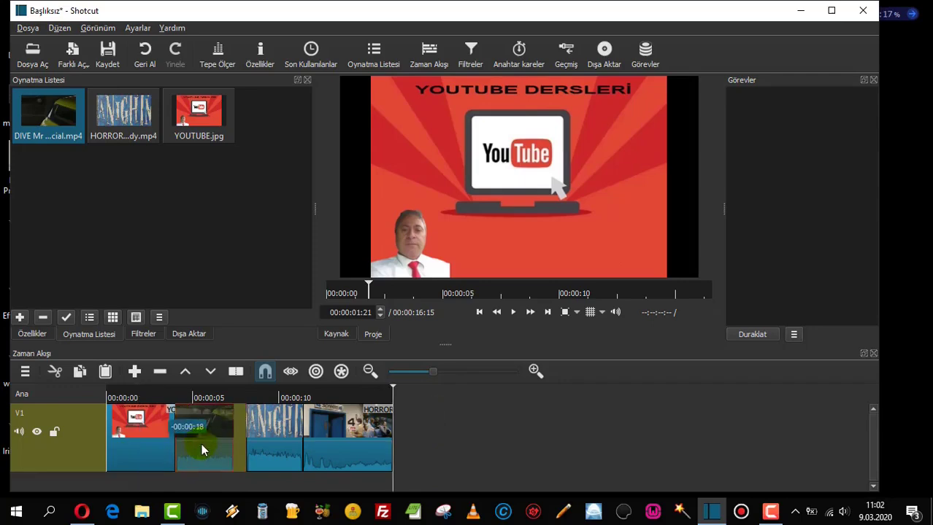
left_click_drag(273, 449, 291, 458)
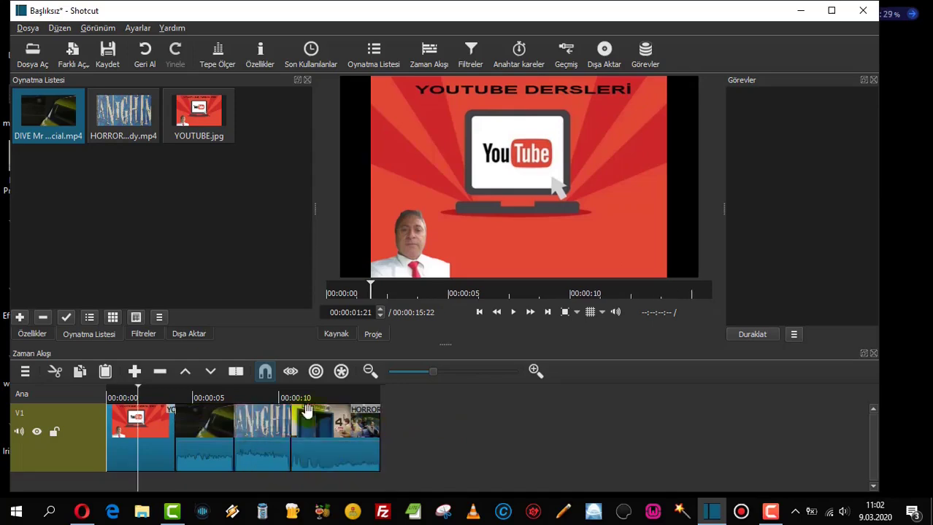
left_click(135, 318)
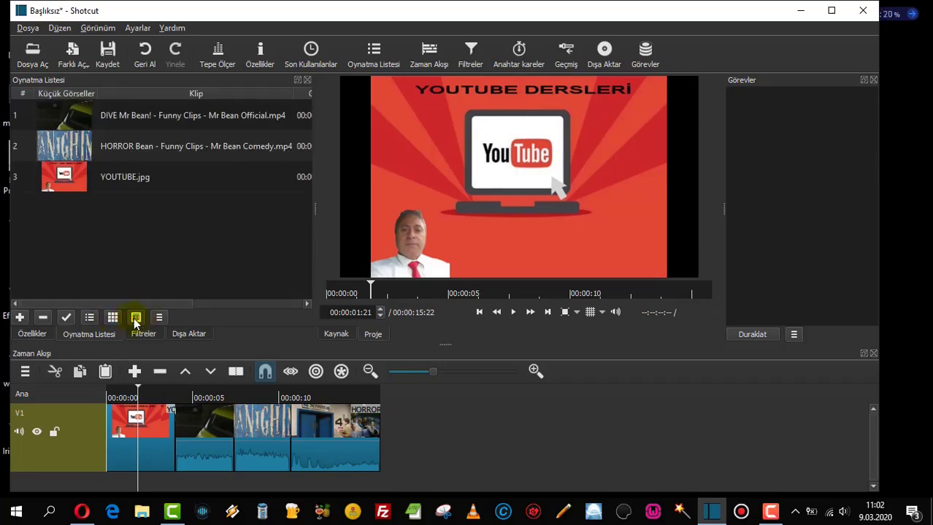
Apply the Arıza video filter to the YOUTUBE.jpg clip at the start of V1
left_click(143, 334)
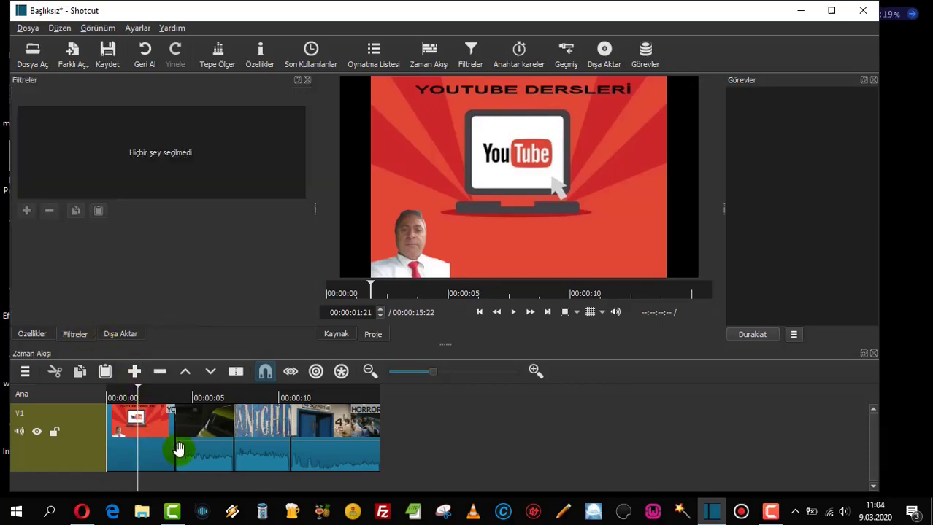
left_click(160, 449)
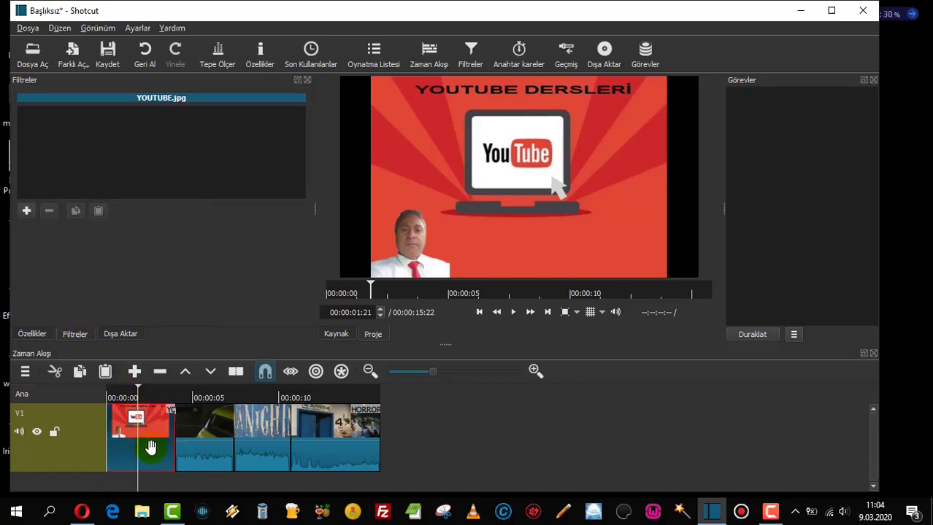
left_click(27, 211)
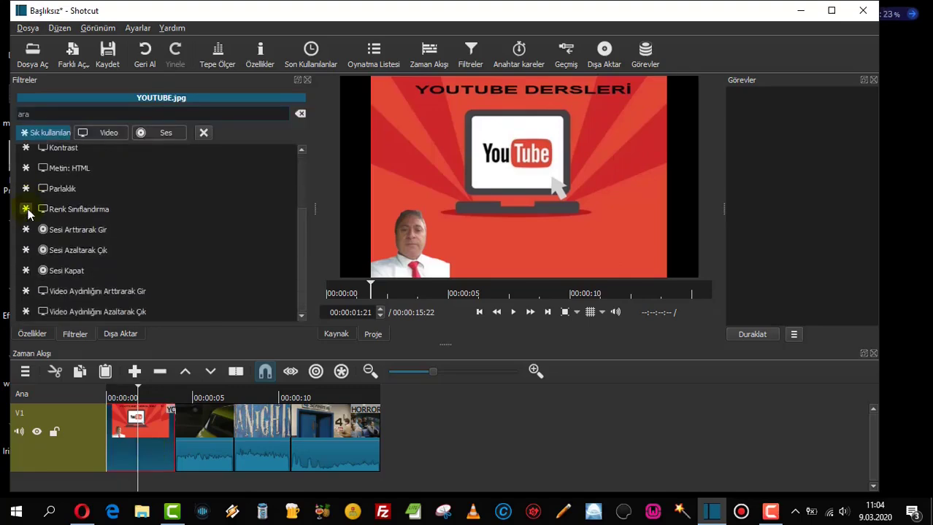
left_click(99, 133)
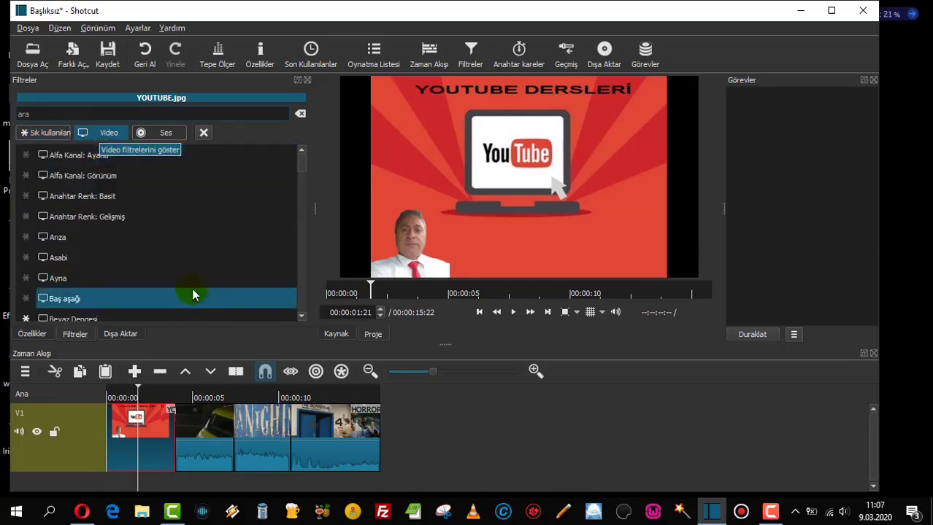
left_click(61, 241)
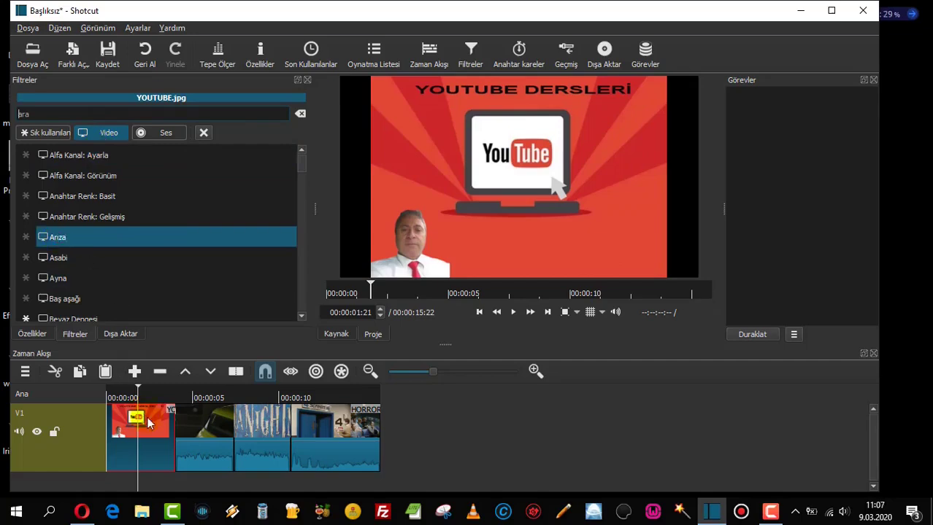
left_click(45, 237)
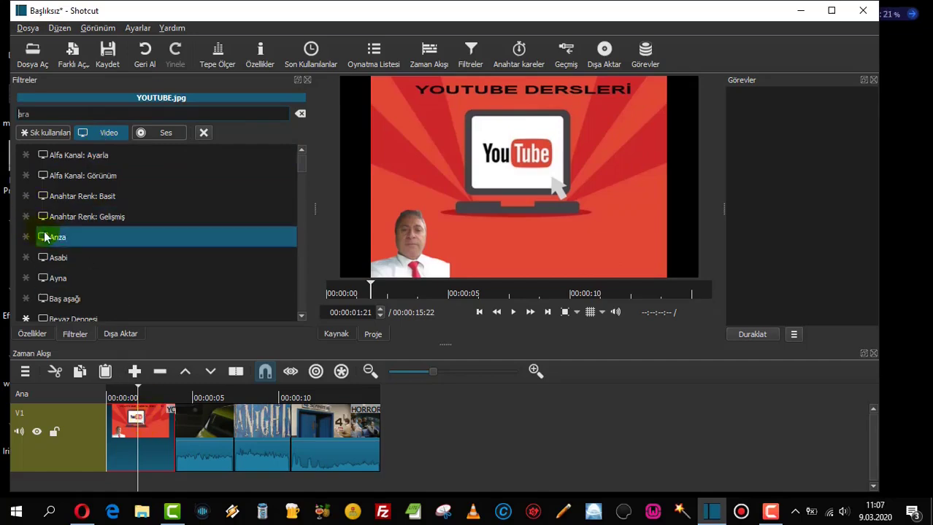
left_click(46, 238)
left_click(45, 237)
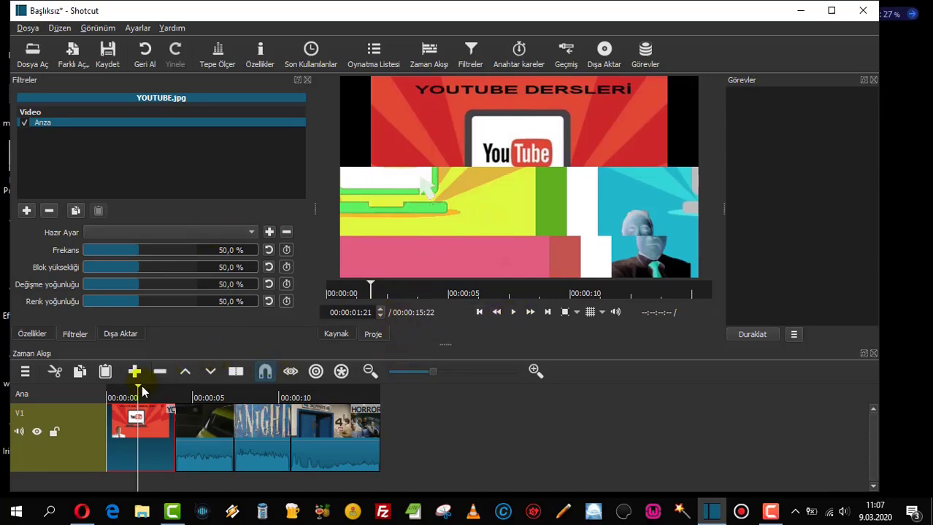
Preview the Arıza effect by playing the YOUTUBE.jpg clip, replay it from the beginning, and return the playhead to 00:00:00:00
left_click(514, 314)
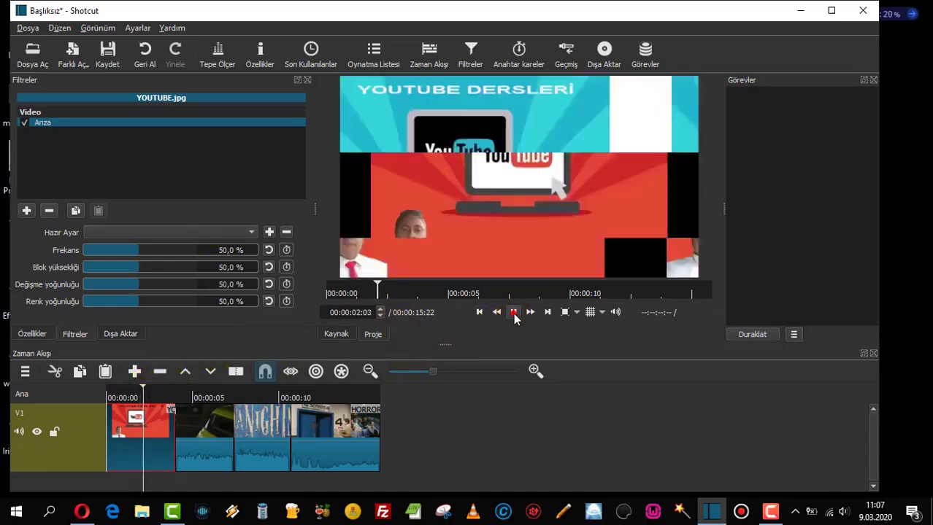
left_click(514, 314)
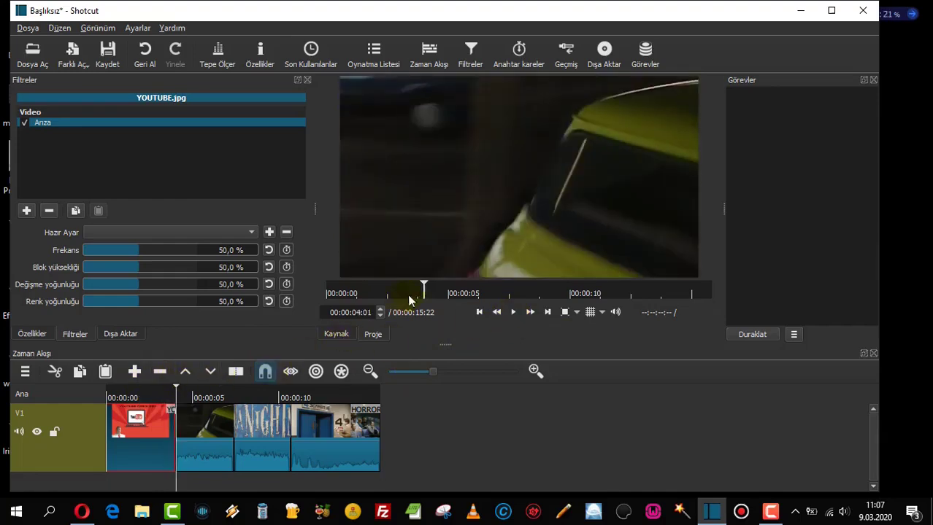
left_click(513, 314)
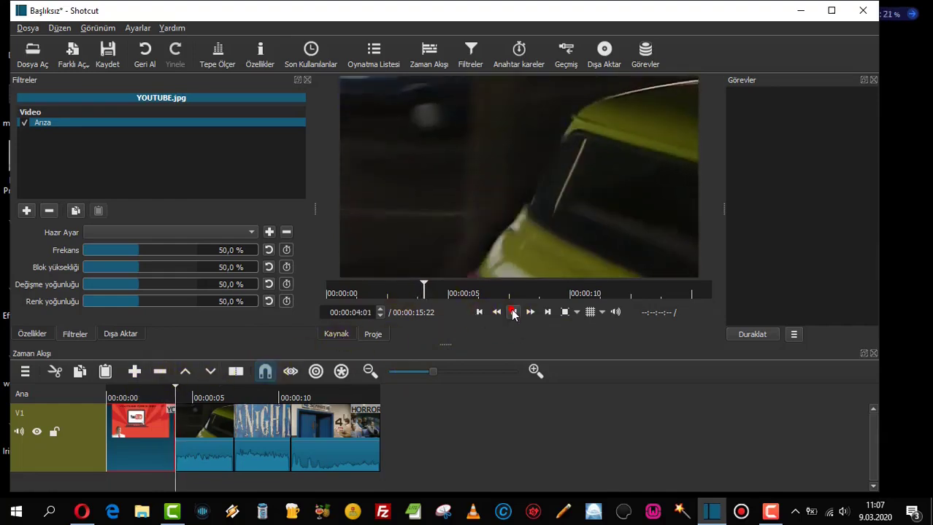
left_click(513, 314)
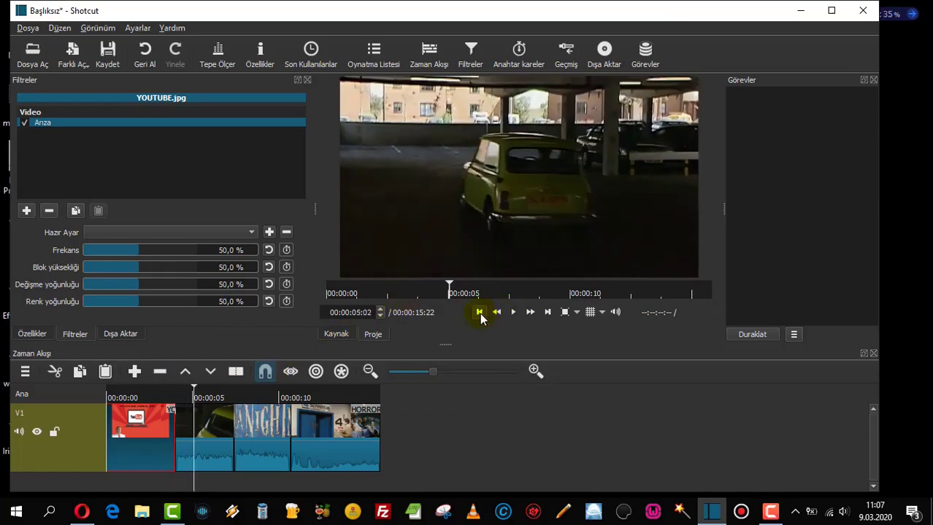
left_click(479, 312)
left_click(479, 312)
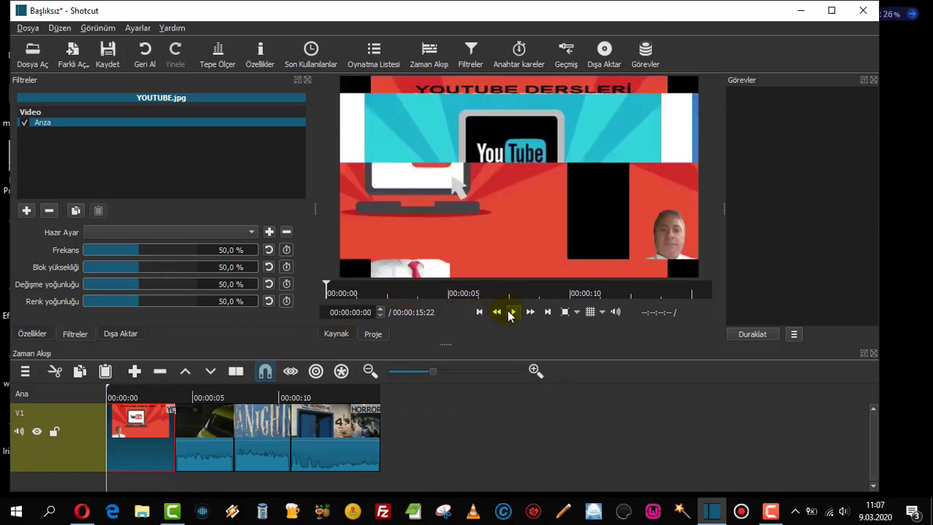
left_click(511, 314)
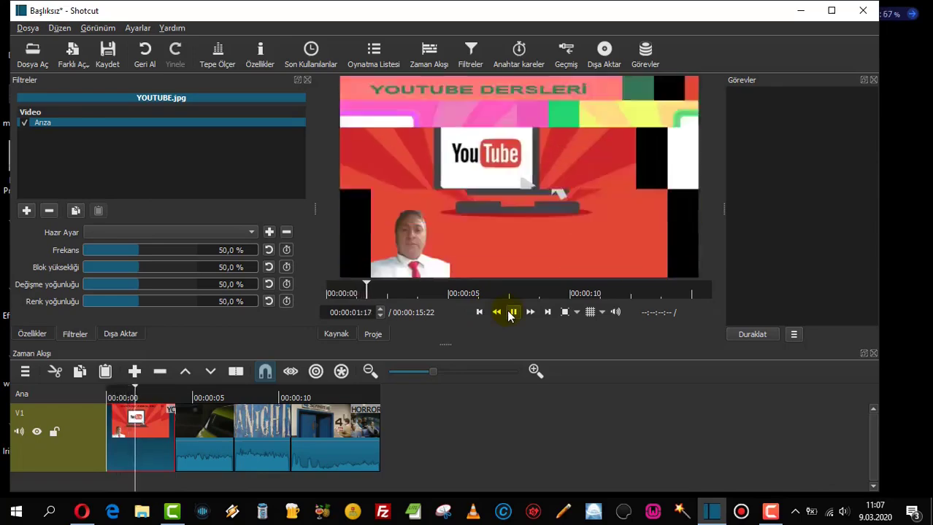
left_click(511, 314)
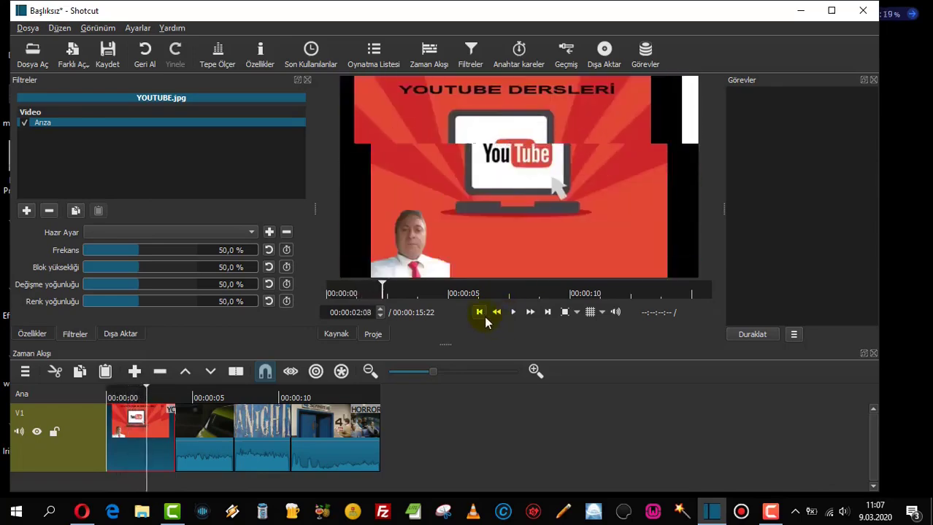
left_click(479, 312)
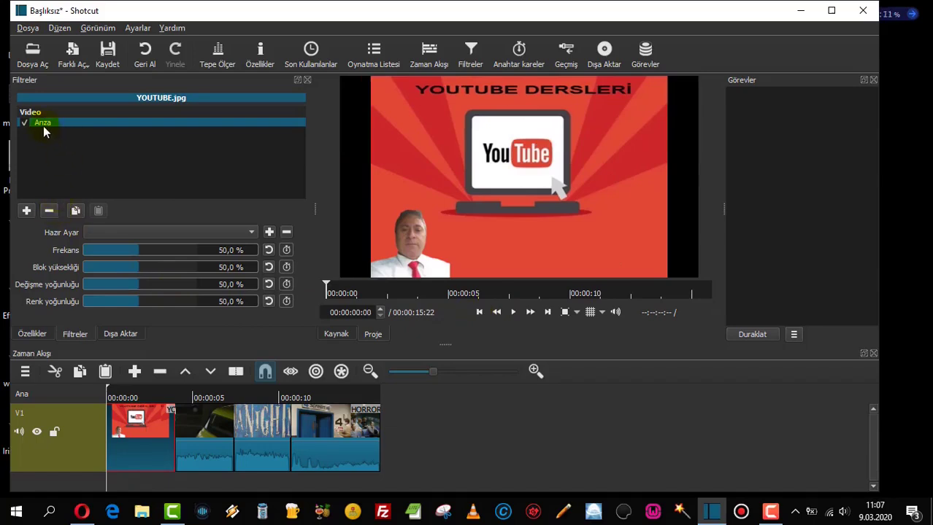
Remove the Arıza filter from the YOUTUBE.jpg clip and apply the Ayna video filter instead
left_click(49, 211)
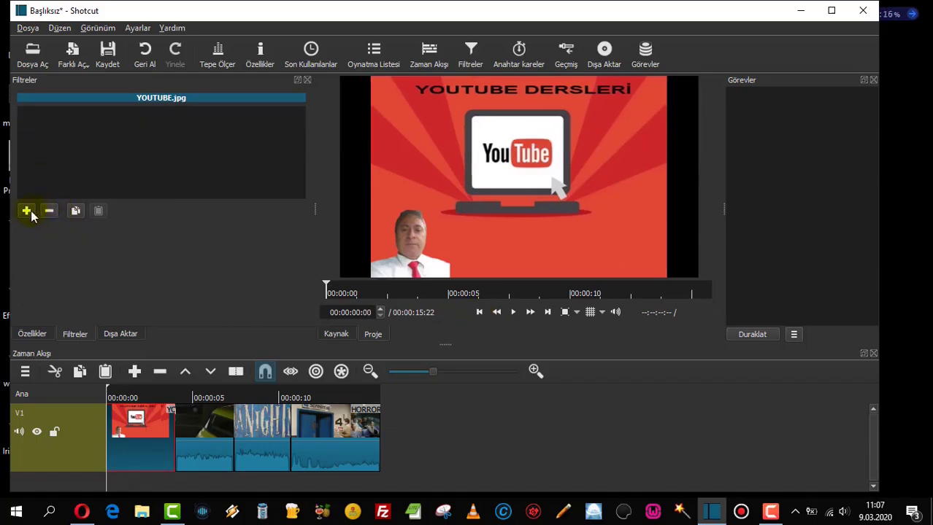
left_click(27, 211)
left_click(26, 216)
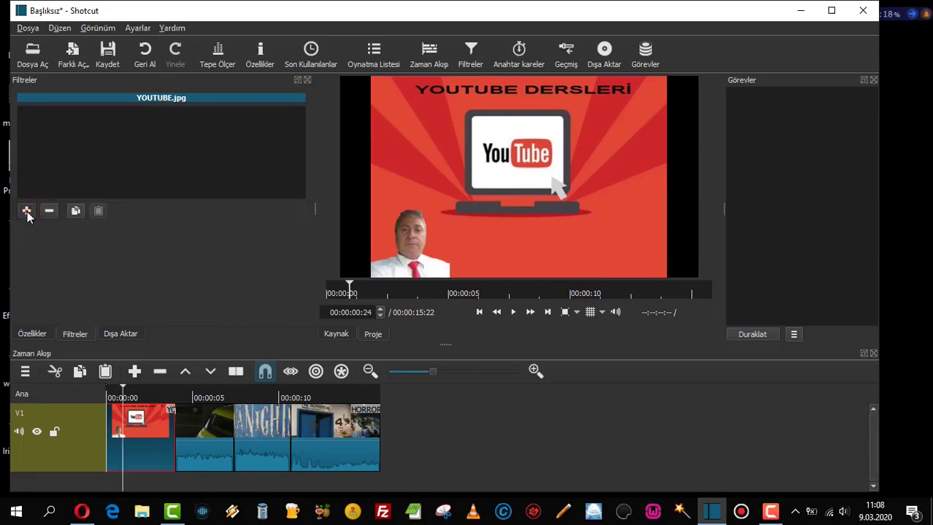
left_click(25, 210)
left_click(58, 265)
scroll(79, 259, "down", 1)
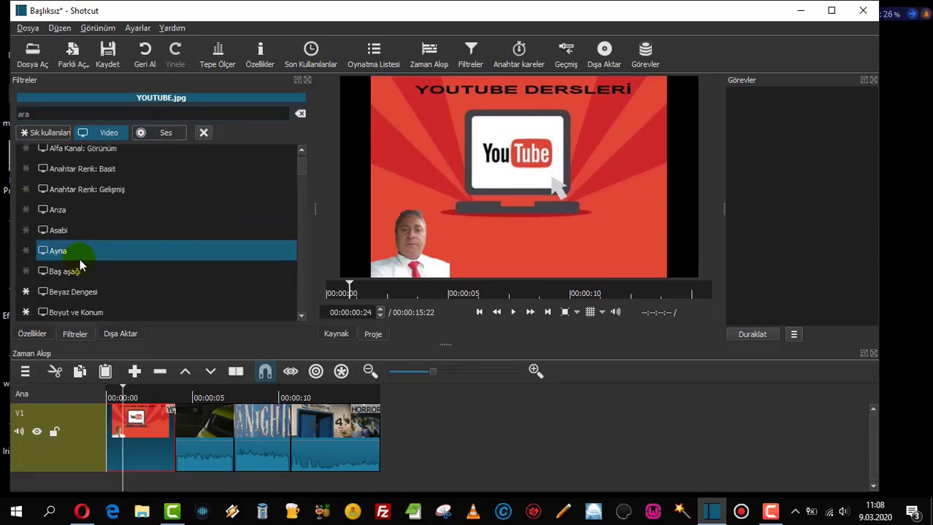
left_click(60, 251)
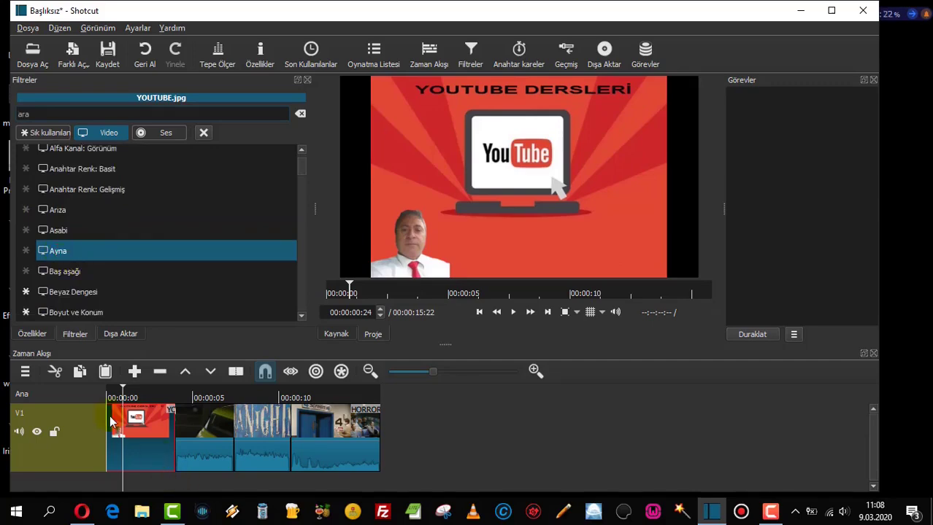
left_click(51, 253)
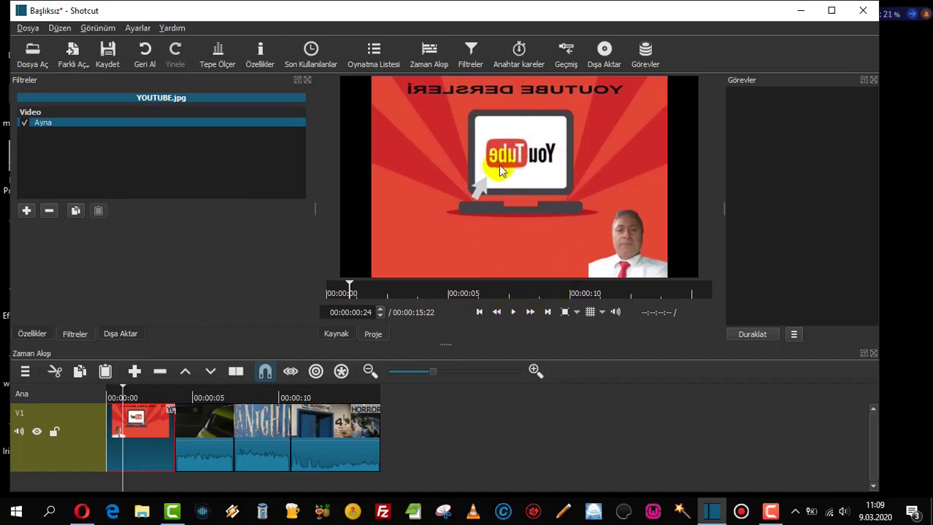
Play the YOUTUBE.jpg clip to preview the Ayna effect and return the playhead to the timeline's start
left_click(513, 314)
left_click(513, 313)
left_click(515, 313)
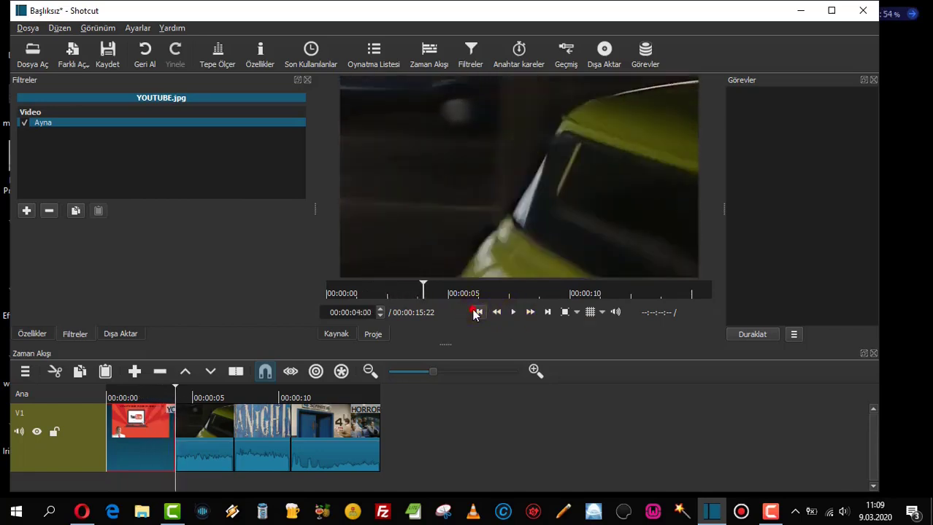
left_click(476, 312)
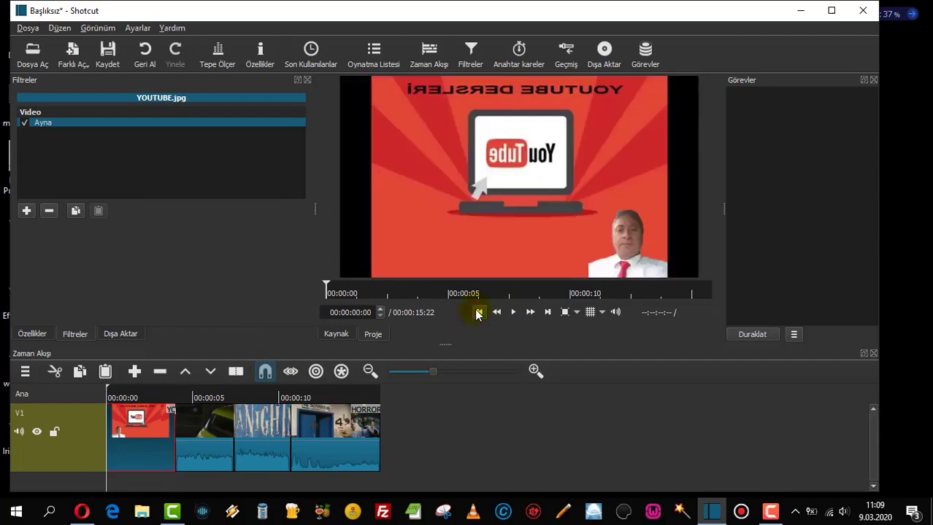
Replace the Ayna filter on the YOUTUBE.jpg clip with the Baş aşağı video filter
left_click(48, 212)
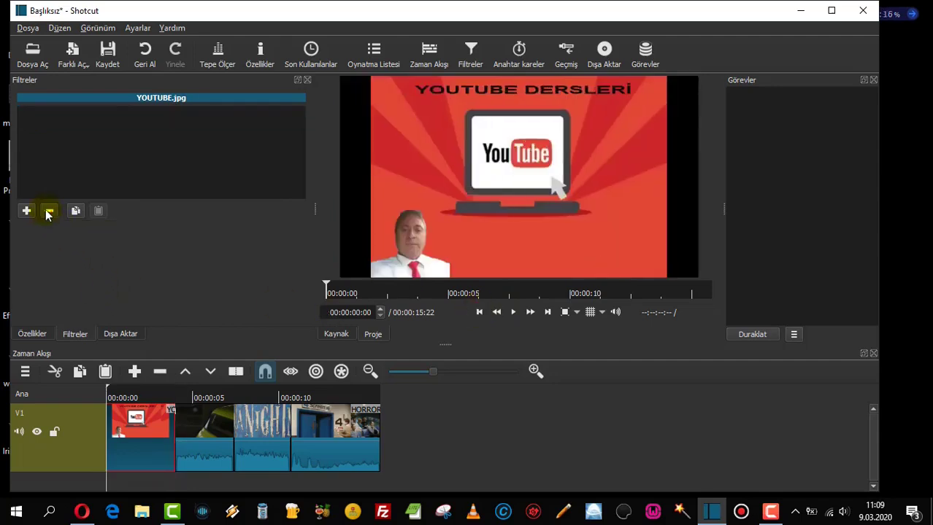
left_click(27, 212)
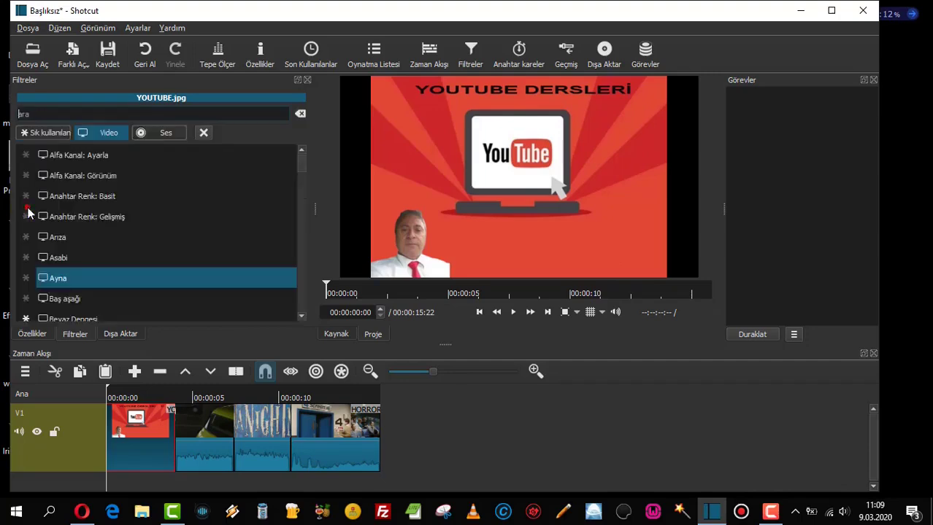
left_click(53, 299)
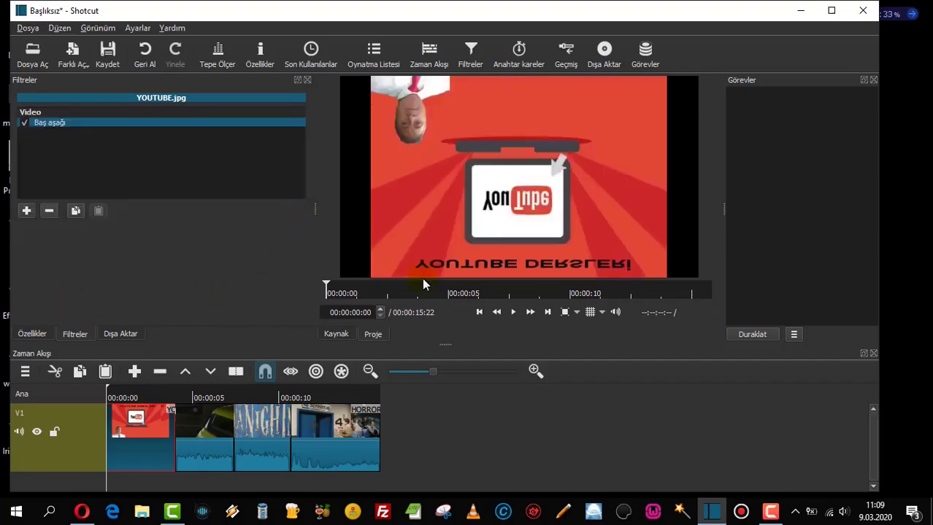
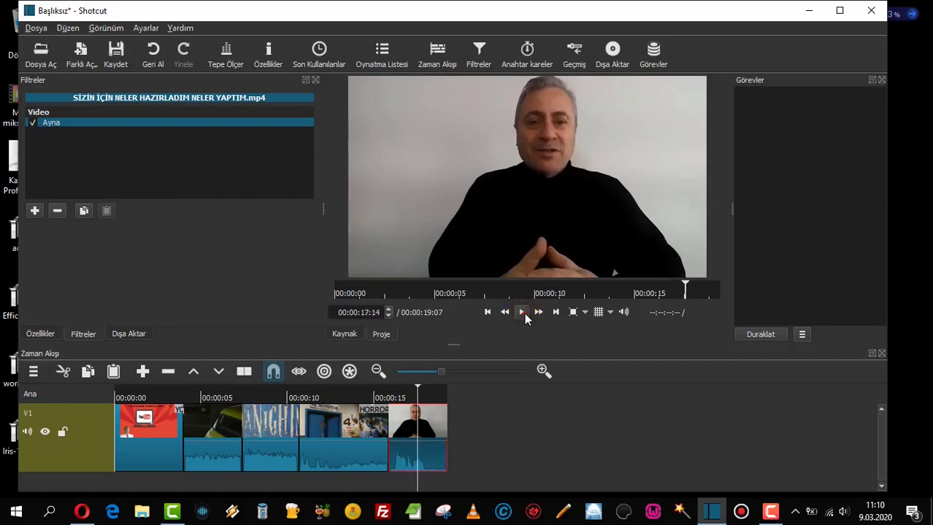
Play part of the last clip on V1 to preview its Ayna filter
left_click(522, 313)
left_click(522, 313)
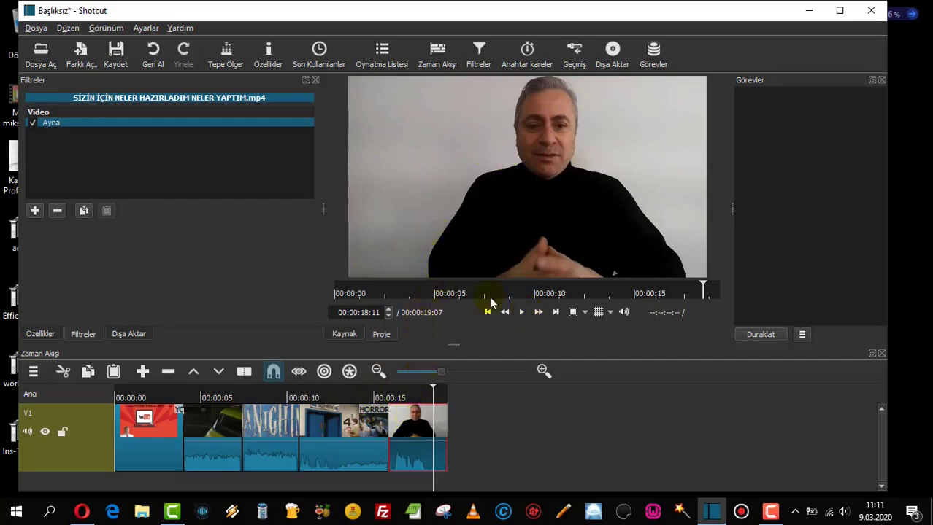
Replace the Ayna filter on the last V1 clip with Baş aşağı and preview it from 00:00:16:08
left_click(58, 211)
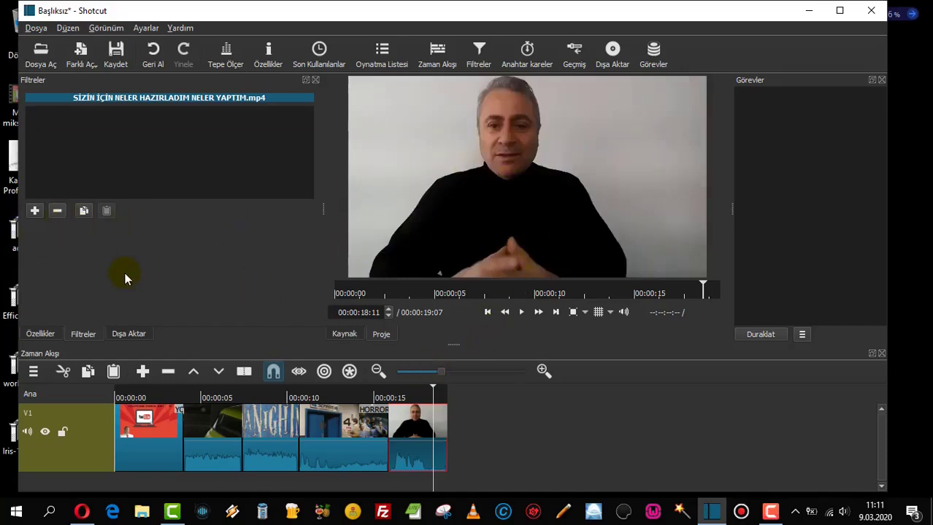
left_click(36, 213)
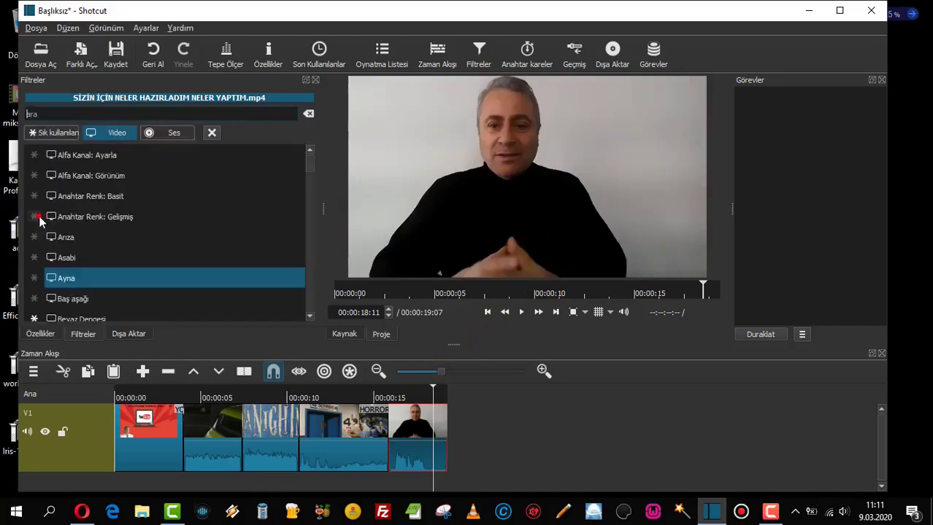
left_click(51, 301)
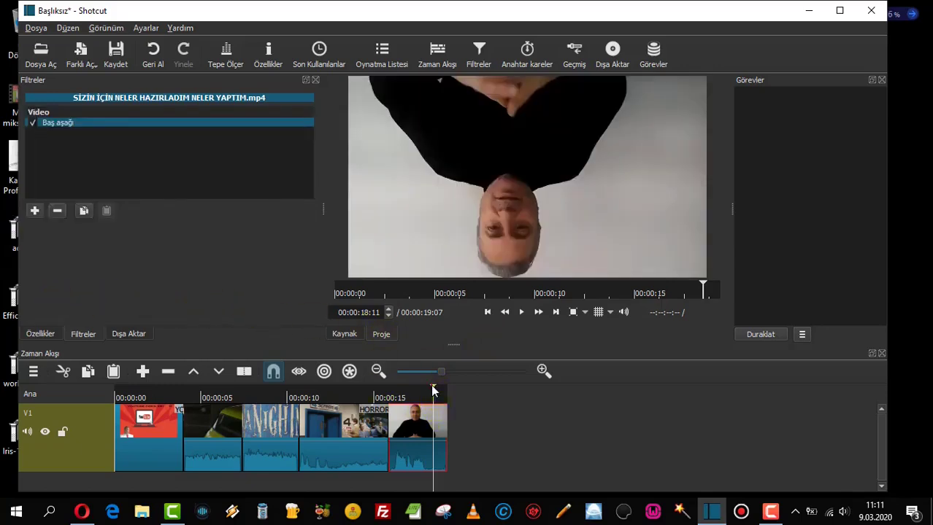
left_click_drag(433, 392, 398, 390)
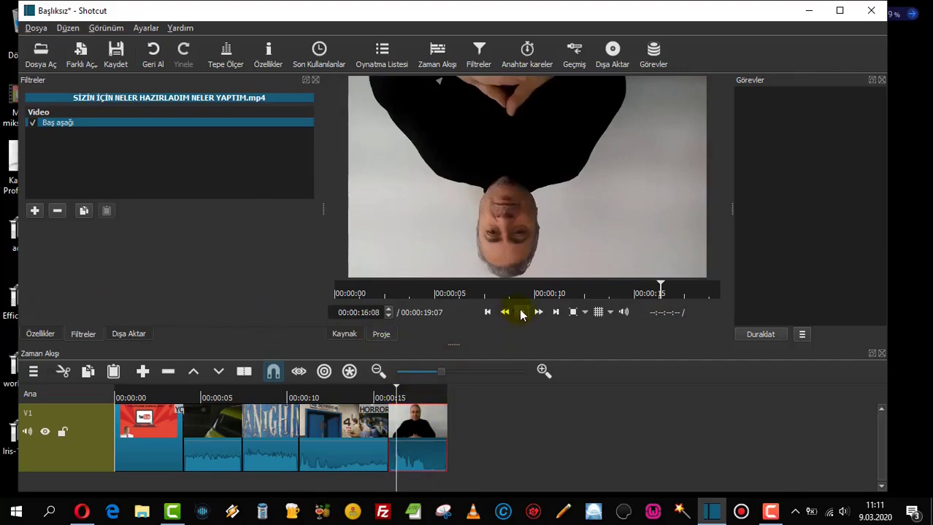
left_click(522, 312)
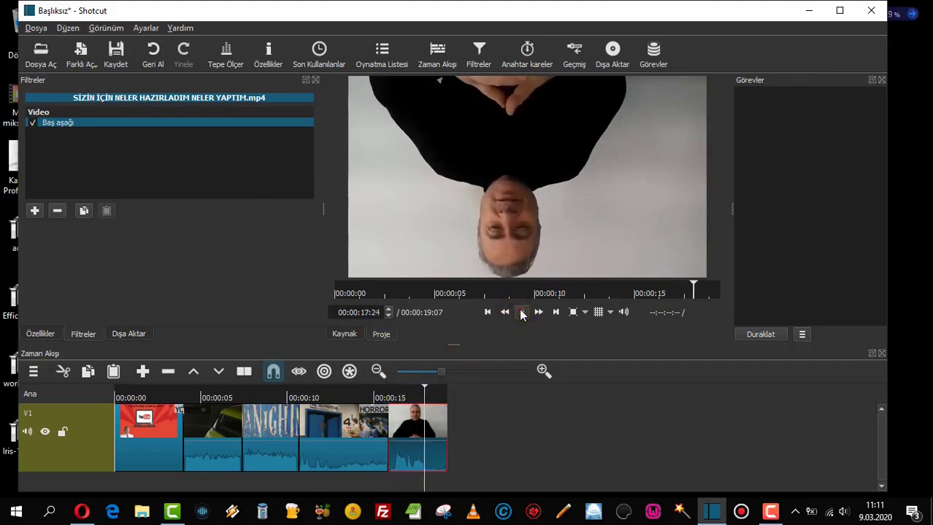
Pause playback and remove the Baş aşağı filter from the last clip on V1
left_click(522, 313)
left_click(57, 211)
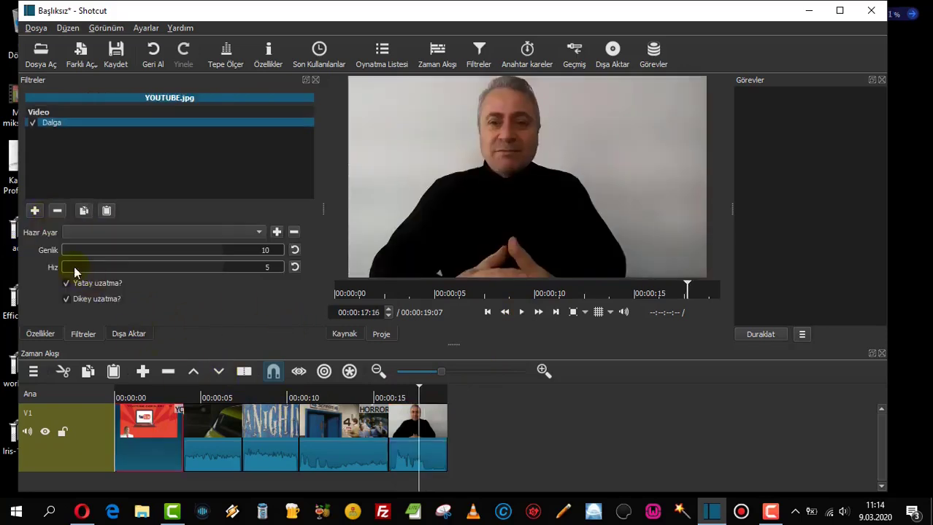
Replace the Dalga filter on the YOUTUBE.jpg clip with the Döndür ve Ölçekle video filter
left_click(57, 211)
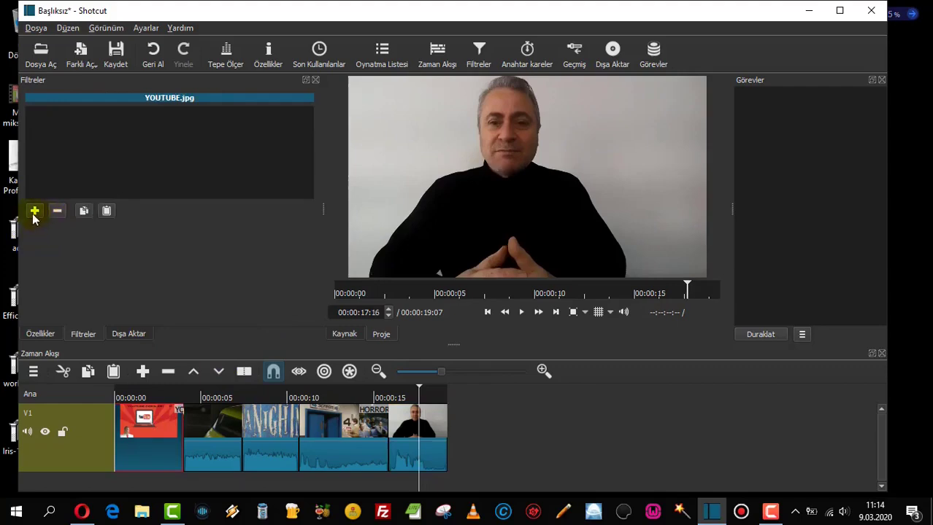
left_click(33, 211)
scroll(159, 268, "down", 5)
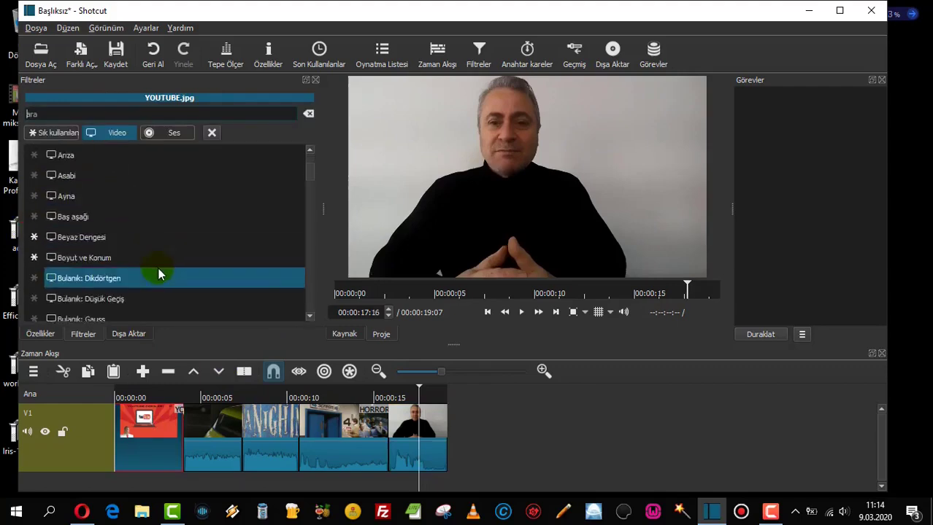
scroll(158, 272, "down", 3)
scroll(157, 281, "up", 2)
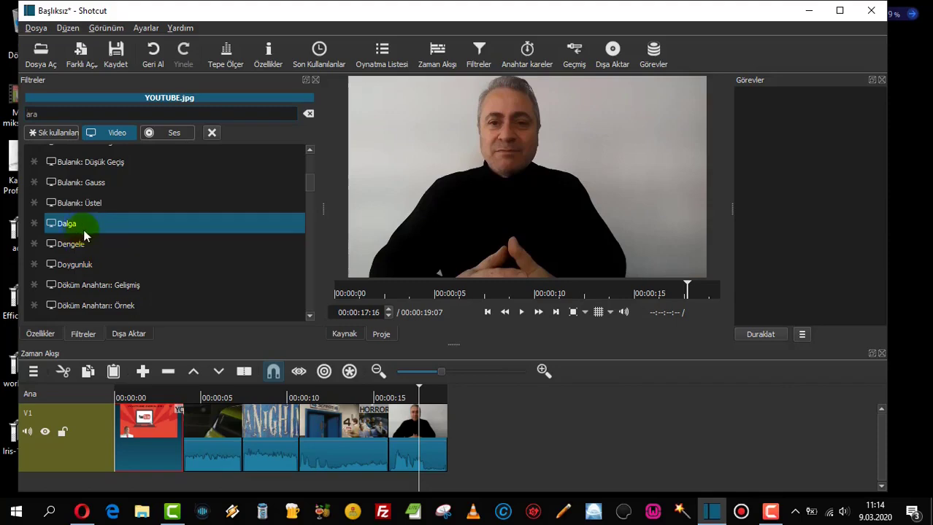
scroll(91, 269, "down", 1)
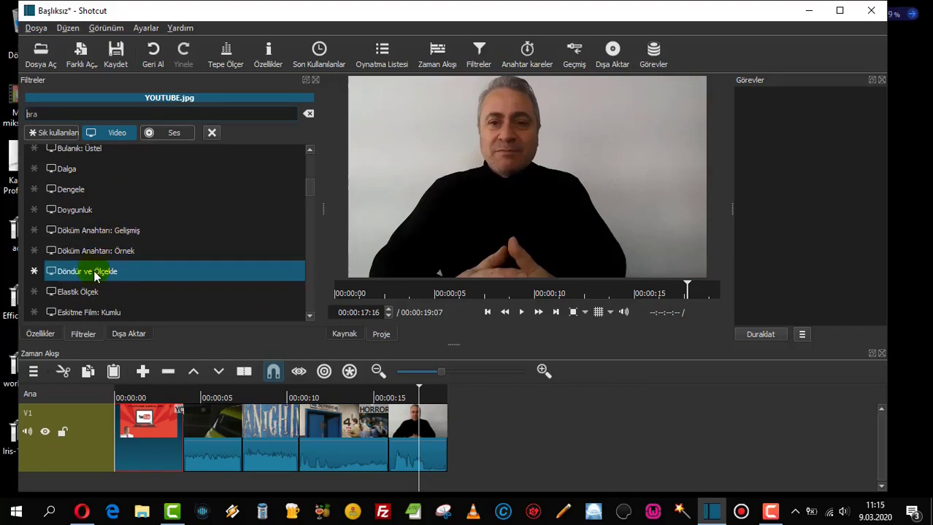
left_click(93, 273)
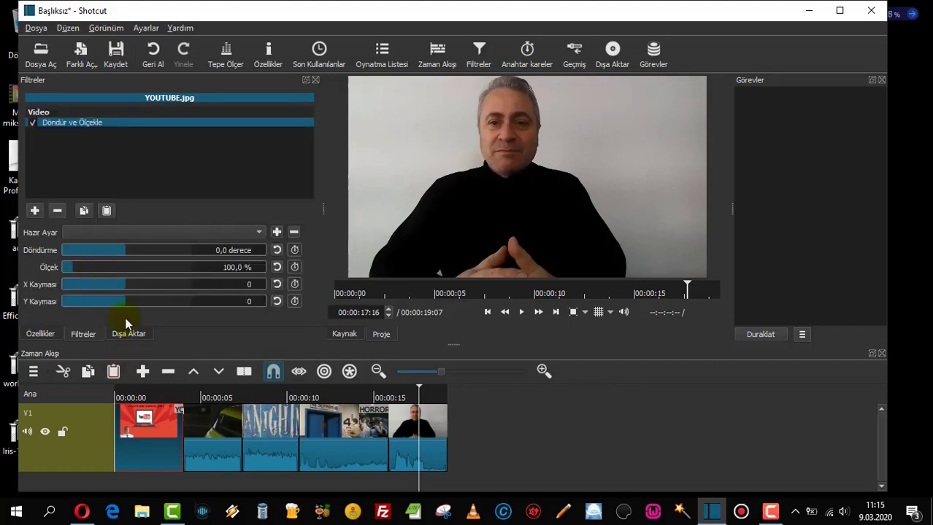
Move the playhead to 00:00:01:22, enlarge the YOUTUBE.jpg image to about 114.1% scale, and adjust its rotation slightly
left_click(148, 400)
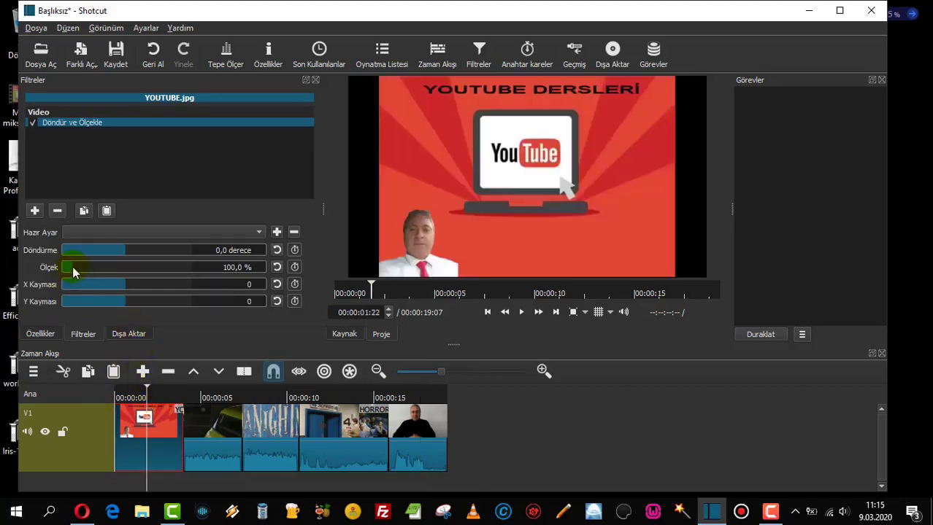
mouse_move(73, 267)
left_mouse_down()
mouse_move(128, 267)
mouse_move(73, 268)
left_mouse_up()
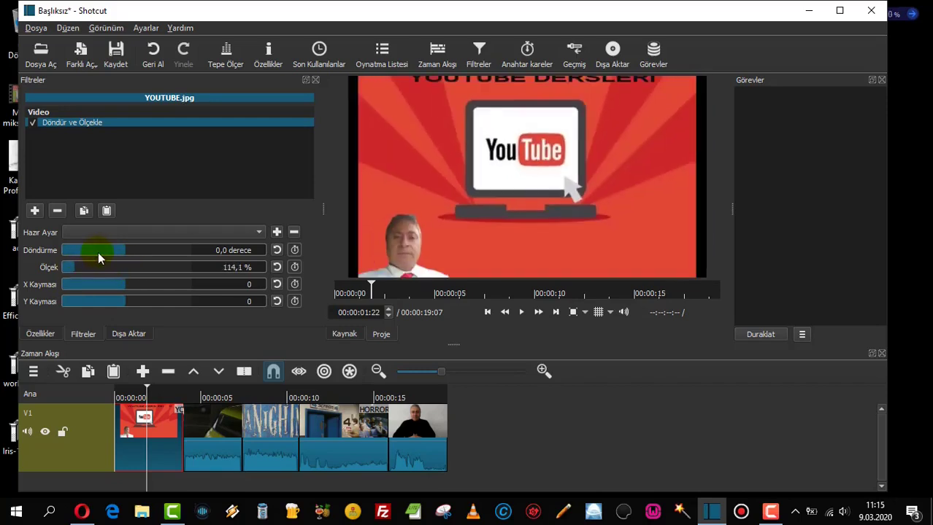
mouse_move(122, 246)
left_mouse_down()
mouse_move(94, 245)
mouse_move(146, 250)
mouse_move(117, 247)
mouse_move(128, 247)
left_mouse_up()
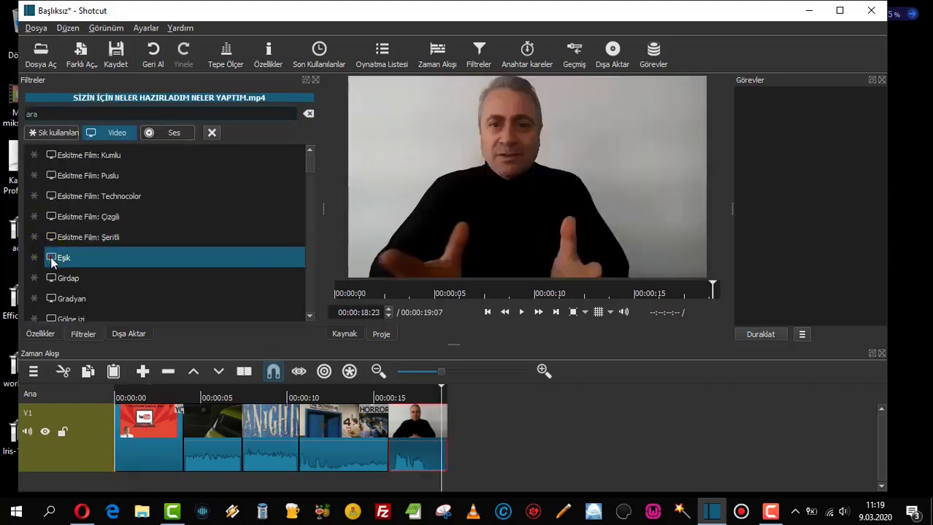
Apply the Eşik video filter to the last V1 clip and play part of the clip to preview it
left_click(63, 258)
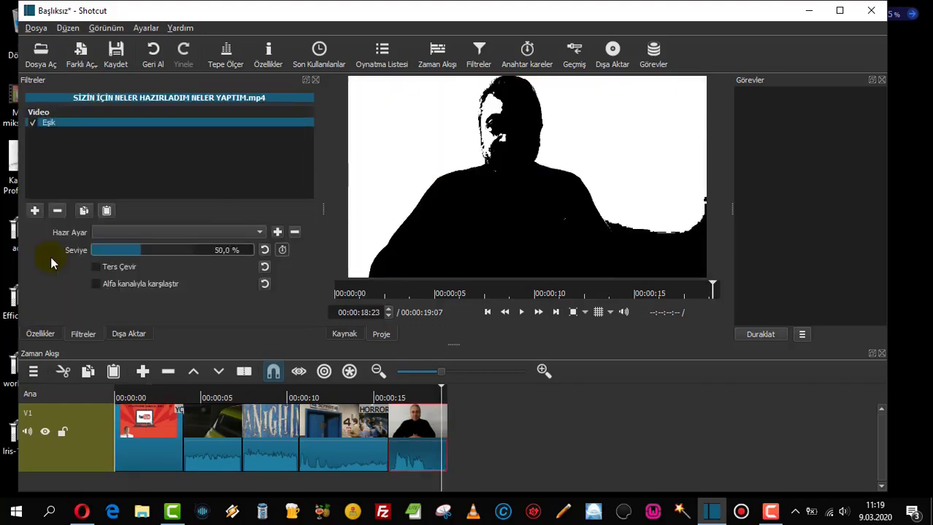
left_click(488, 312)
left_click(522, 312)
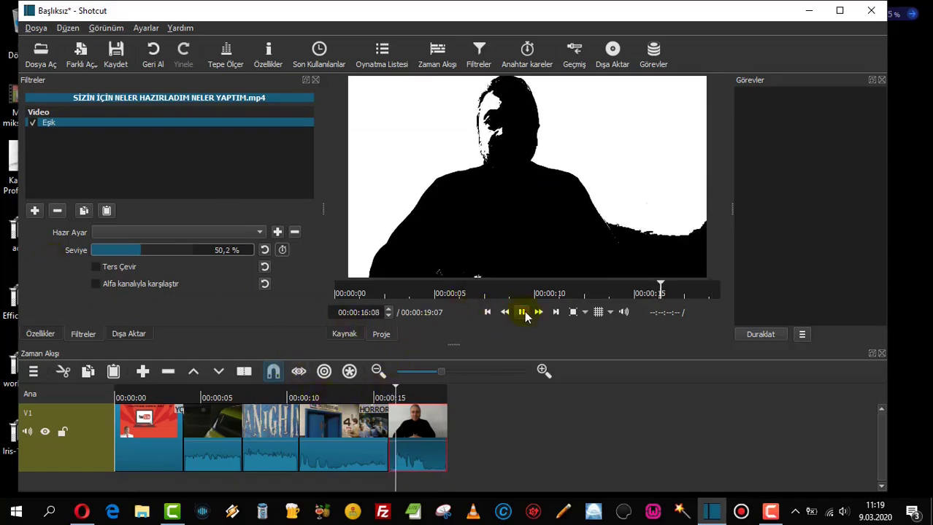
left_click(522, 312)
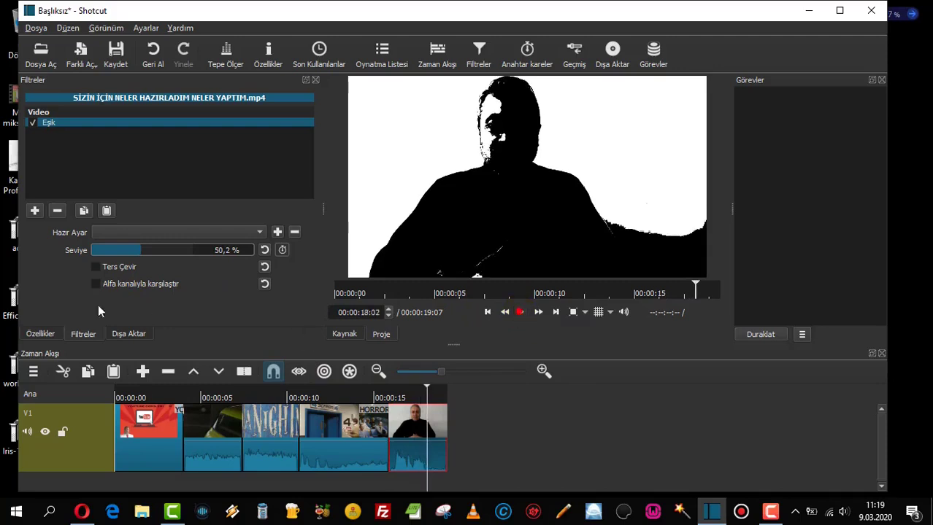
Lower the Eşik filter's level to about 26% and play the last clip from its start
mouse_move(134, 256)
left_mouse_down()
mouse_move(102, 251)
mouse_move(120, 253)
left_mouse_up()
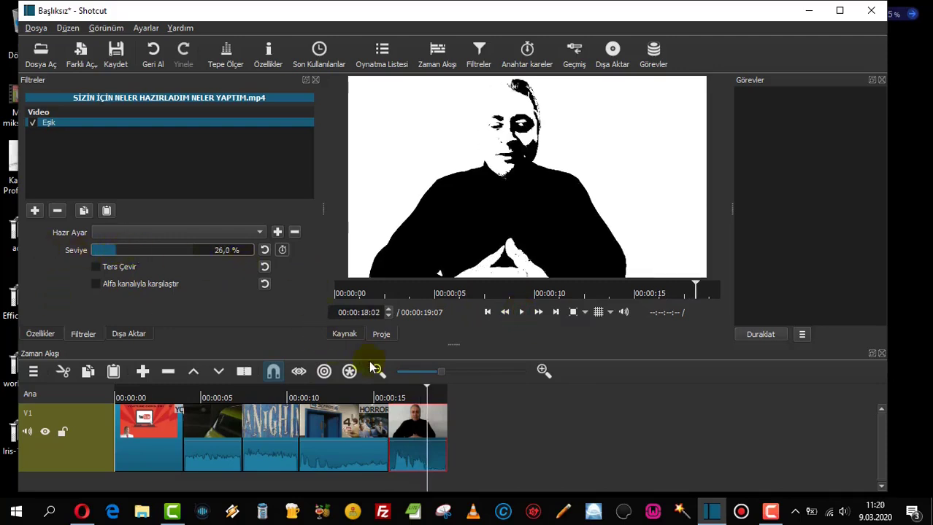
left_click(487, 312)
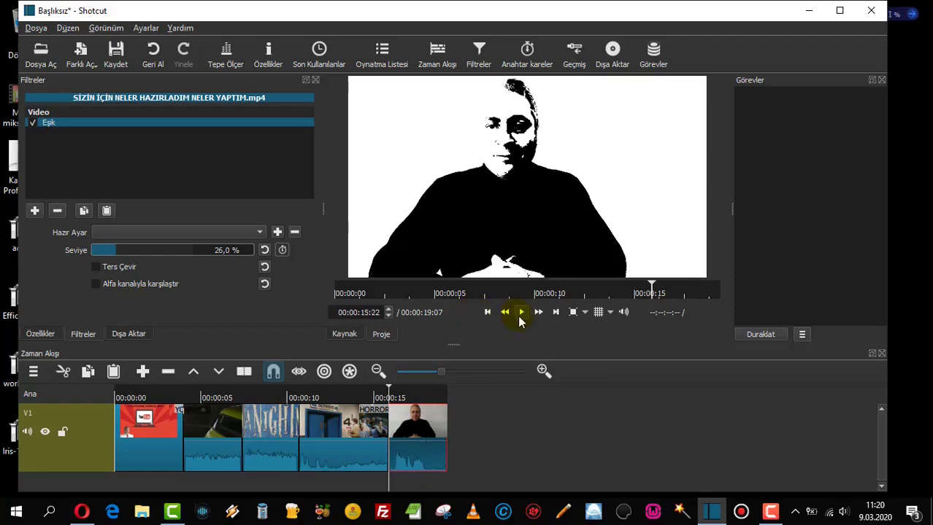
left_click(521, 313)
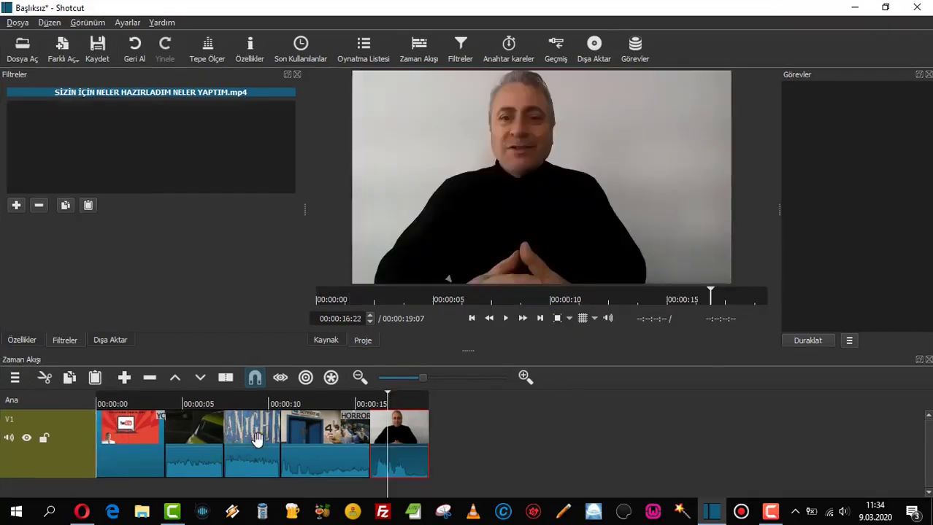
Delete the last three clips from V1, keeping only YOUTUBE.jpg and the DIVE Mr Bean! clip
left_click(257, 440)
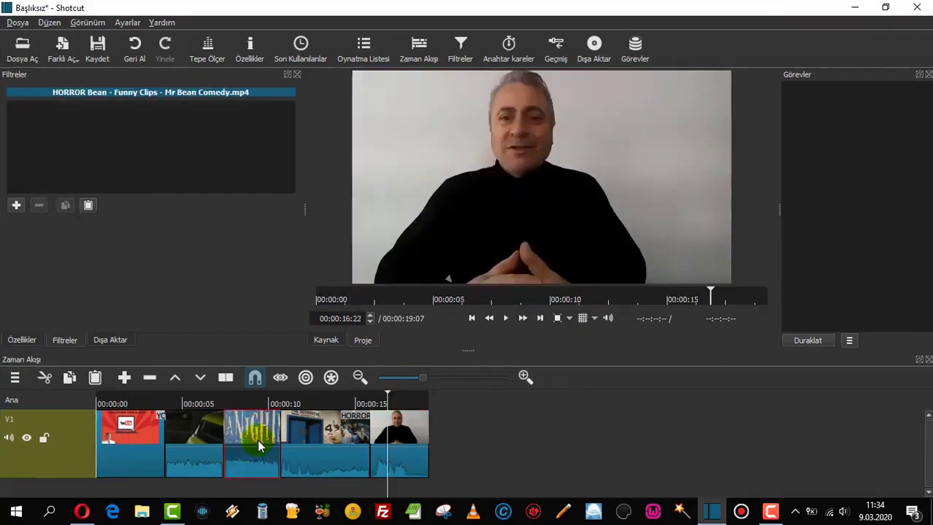
key("Delete")
left_click(308, 438)
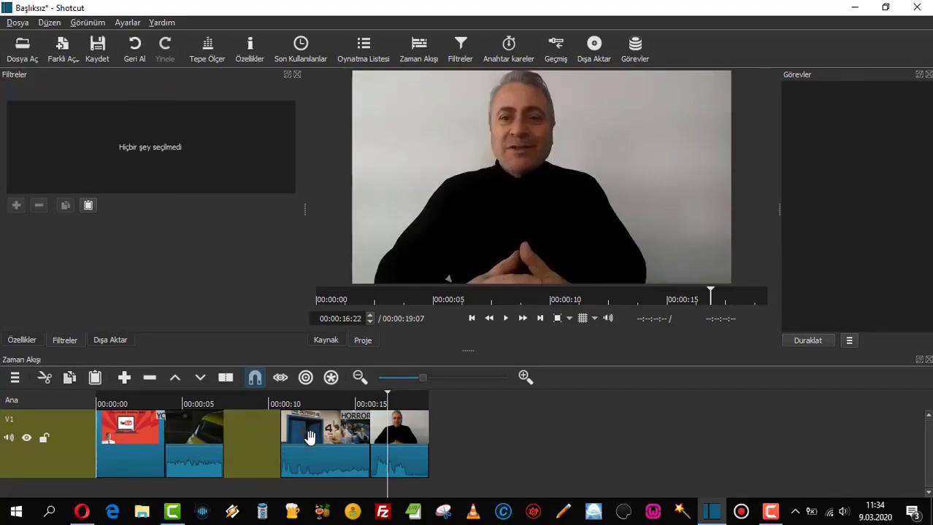
key("Delete")
left_click(394, 438)
key("Delete")
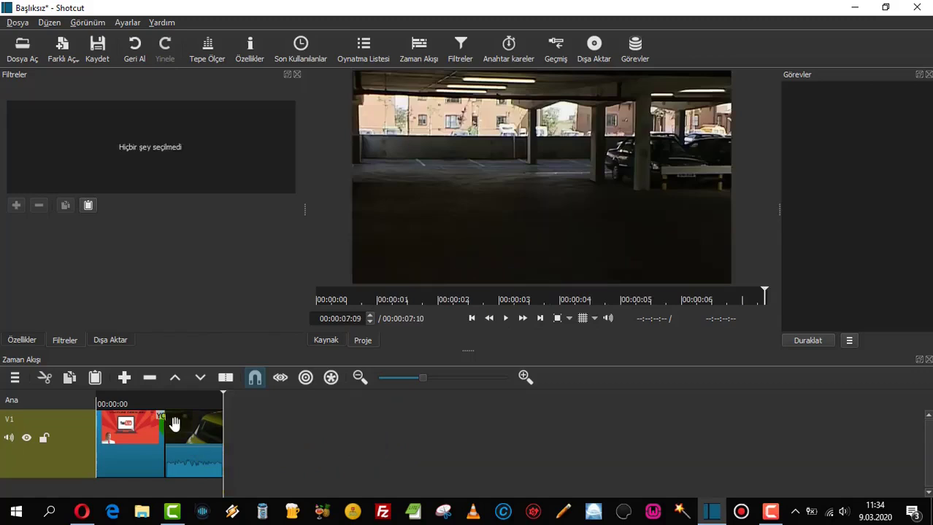
Play the timeline from the start past the cut between YOUTUBE.jpg and the DIVE Mr Bean! clip
left_click(195, 450)
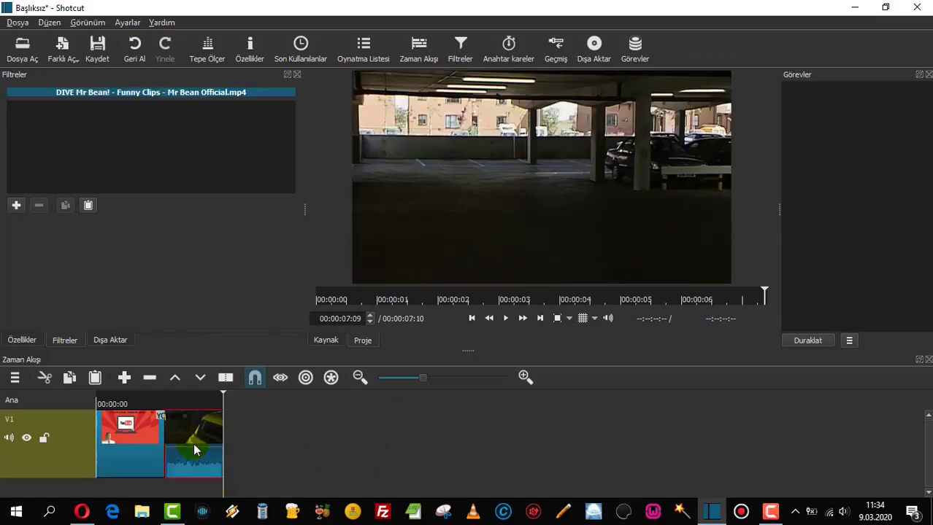
left_click(121, 445)
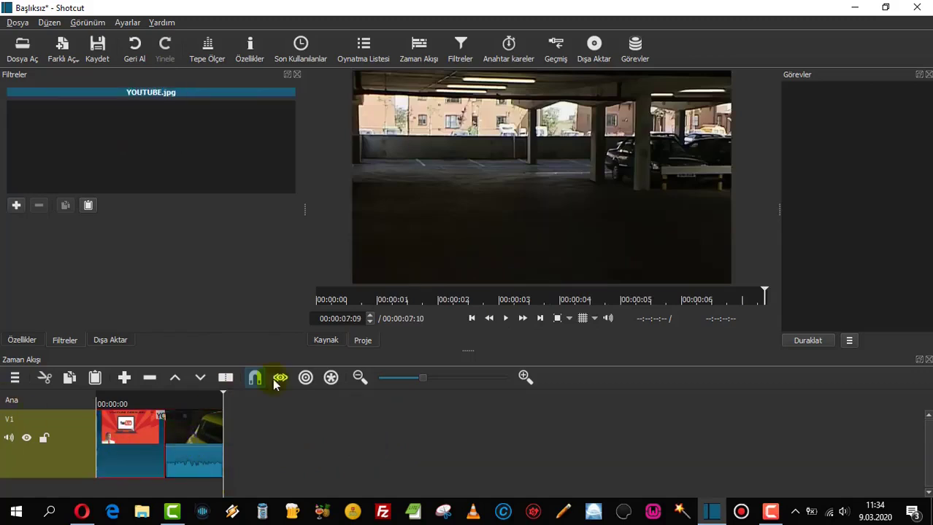
left_click(472, 318)
left_click(472, 319)
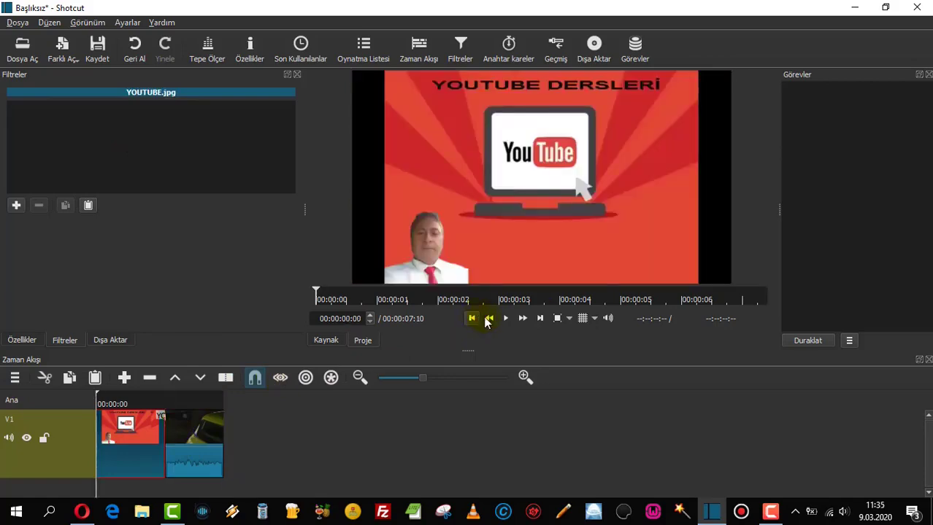
left_click(505, 319)
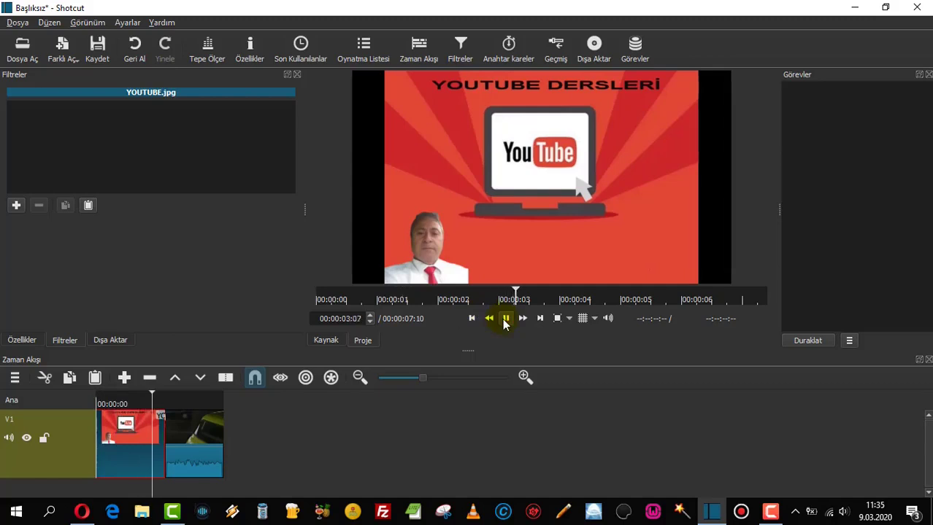
left_click(505, 319)
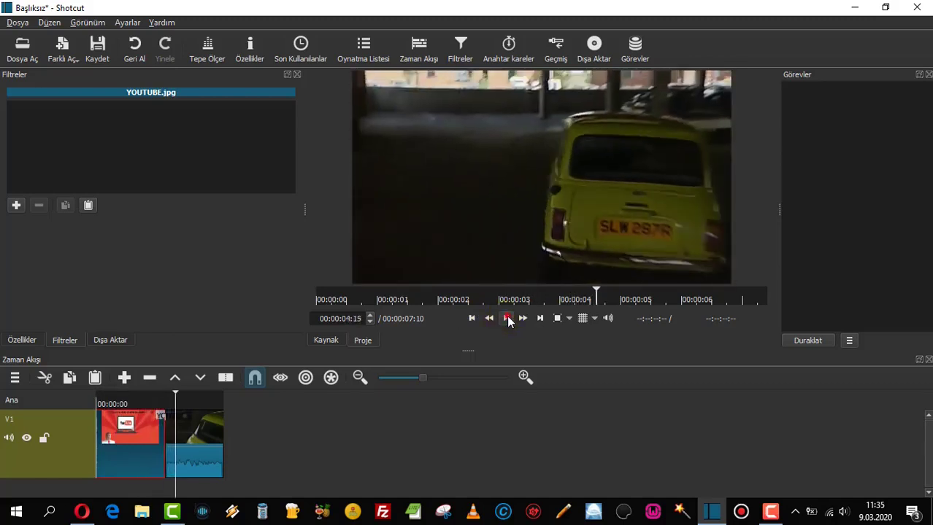
Overlap the DIVE Mr Bean! clip onto the end of YOUTUBE.jpg by about 1.6 seconds to create a transition
left_click(208, 454)
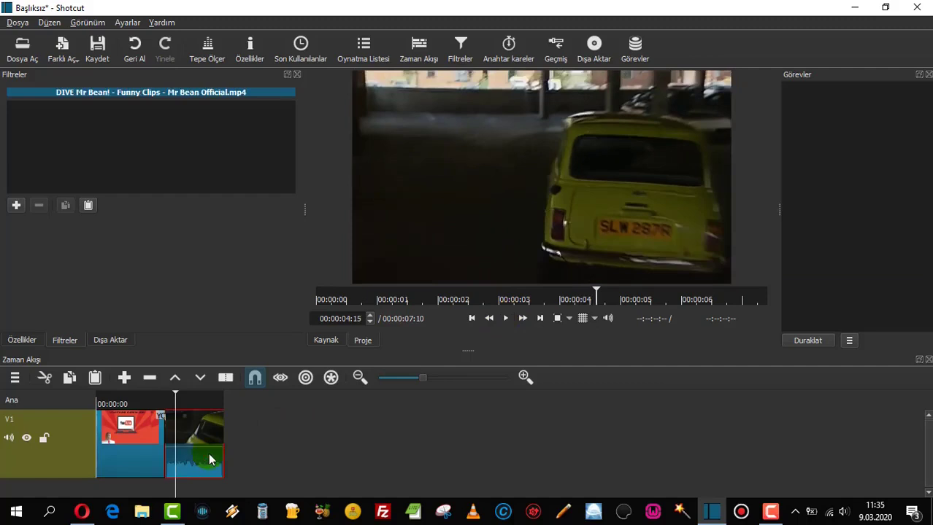
left_click_drag(207, 460, 176, 462)
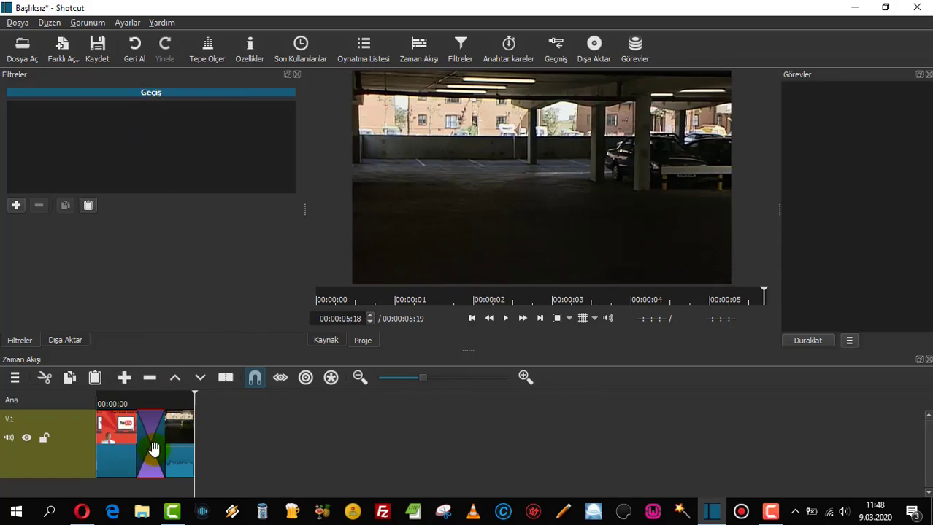
Open the properties of the transition between the two clips and set its video type to Matris Kıvrım Dikey
right_click(153, 447)
left_click(152, 445)
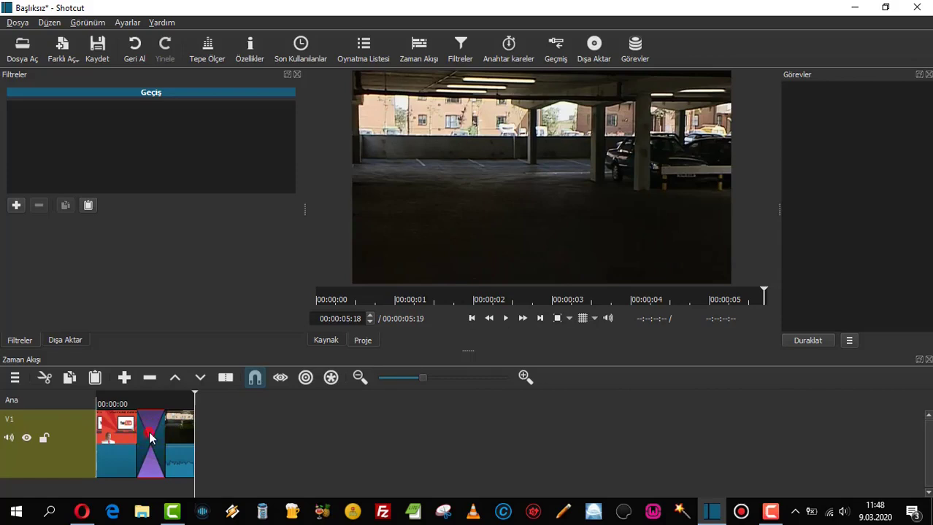
right_click(150, 435)
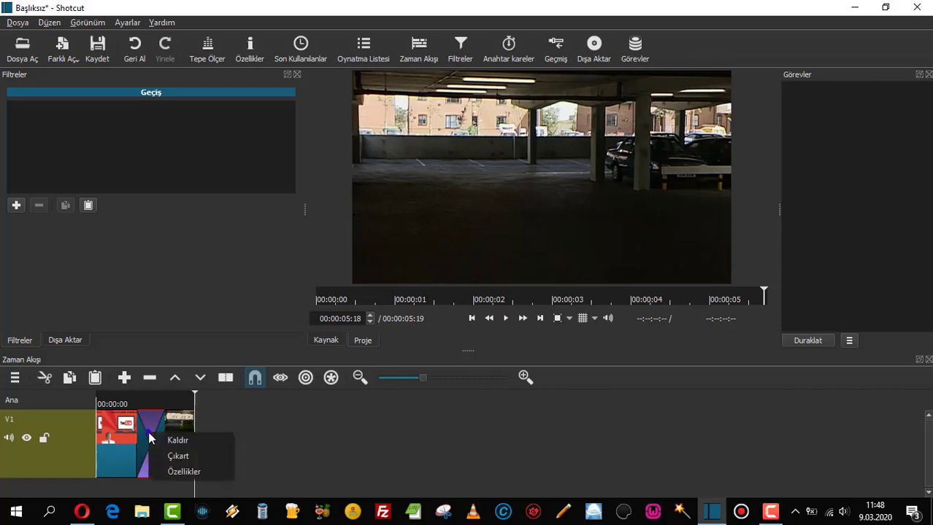
left_click(181, 471)
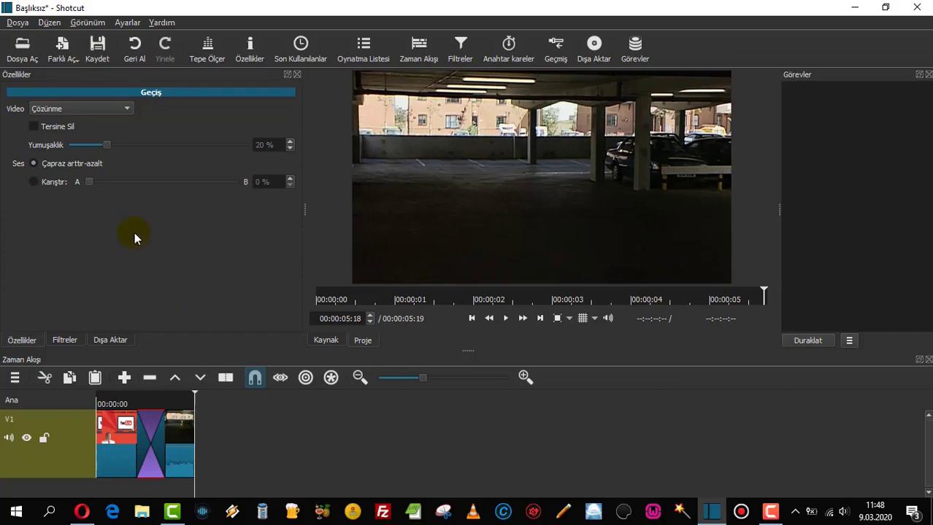
left_click(124, 111)
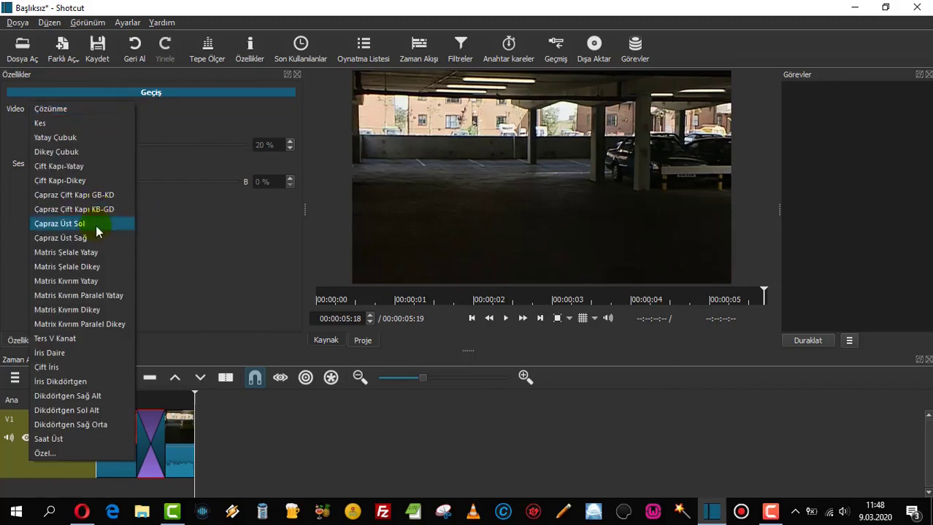
left_click(95, 311)
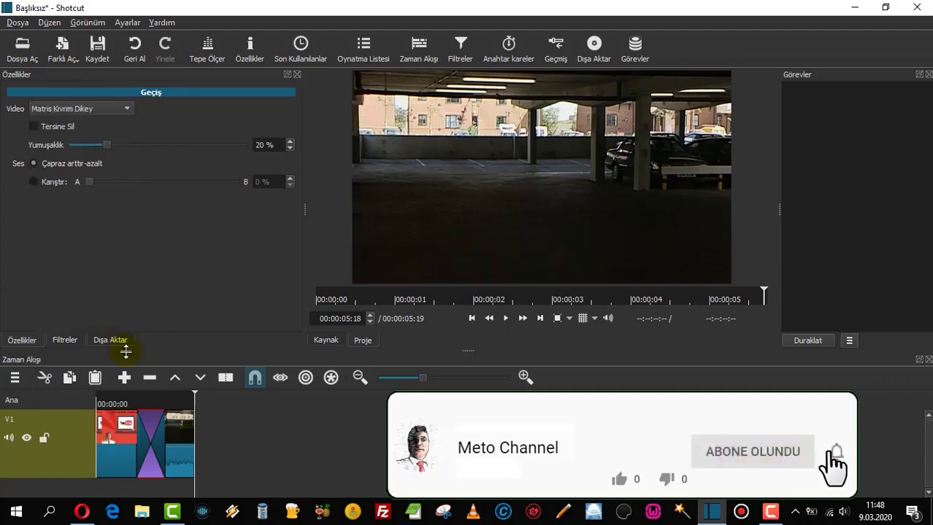
Play the timeline from the start through the transition to preview the Matris Kıvrım Dikey effect
left_click(471, 319)
left_click(470, 319)
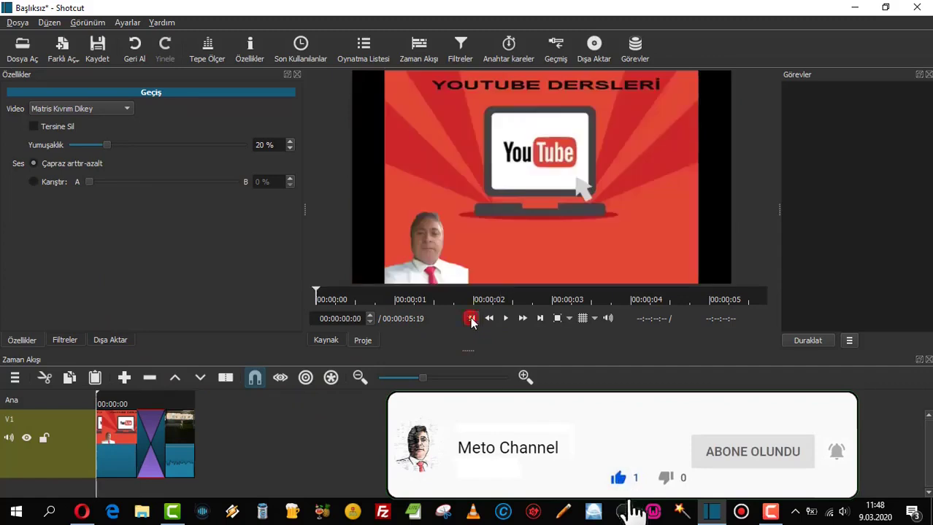
left_click(505, 319)
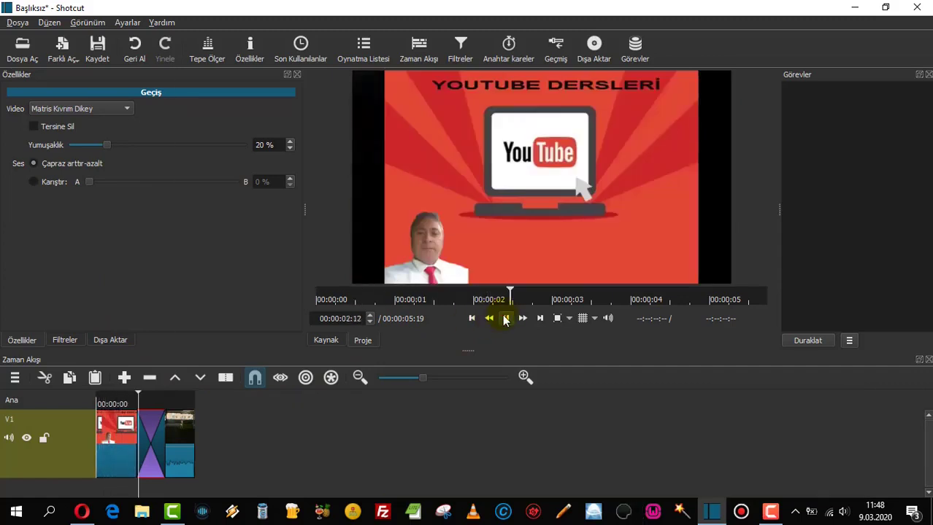
left_click(506, 319)
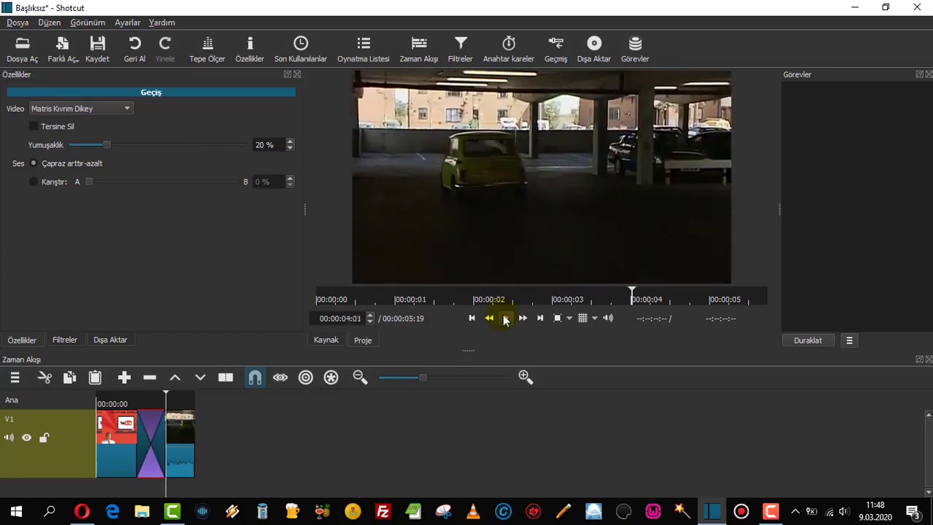
Change the transition's video type to İris Daire
left_click(129, 113)
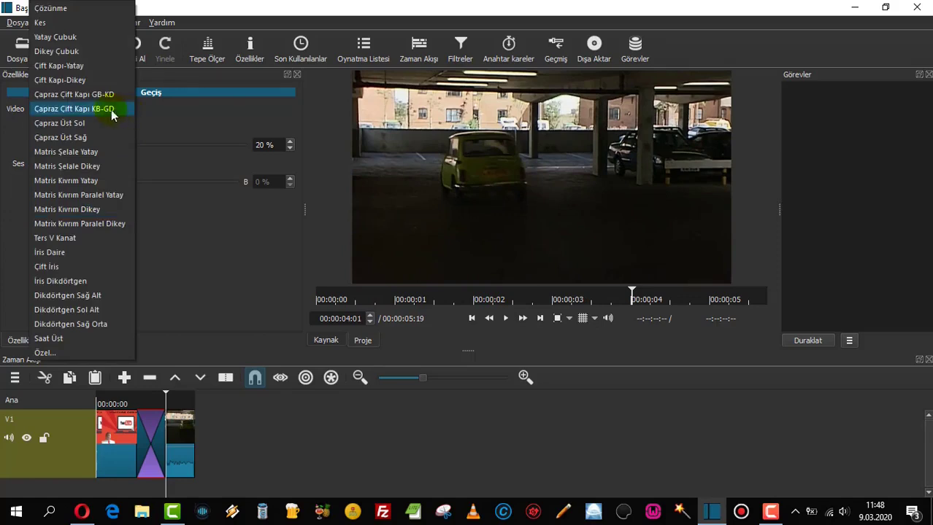
left_click(67, 250)
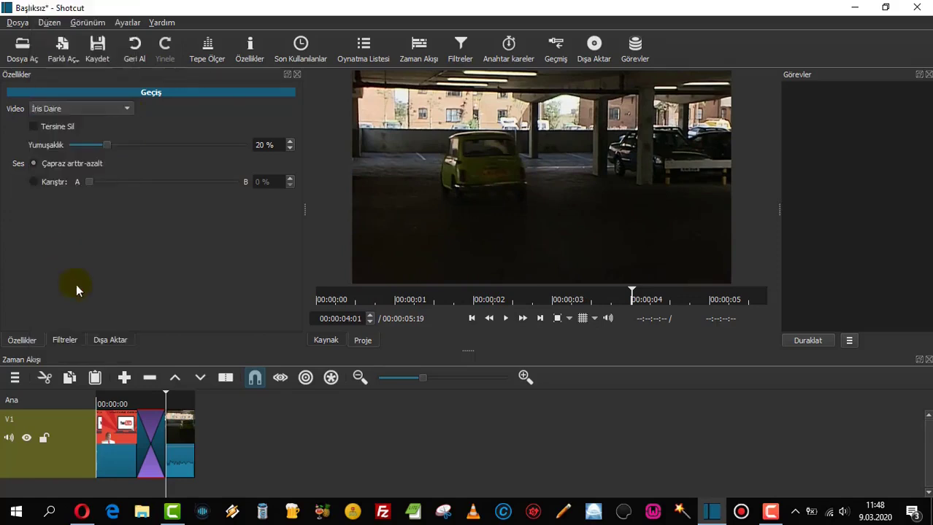
Play the timeline from the start through the transition to preview the İris Daire effect
left_click(473, 319)
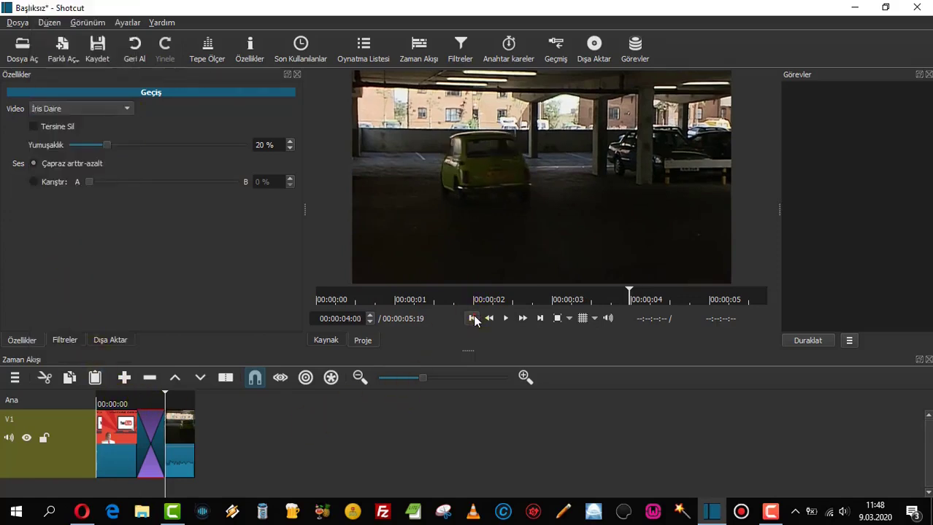
left_click(505, 318)
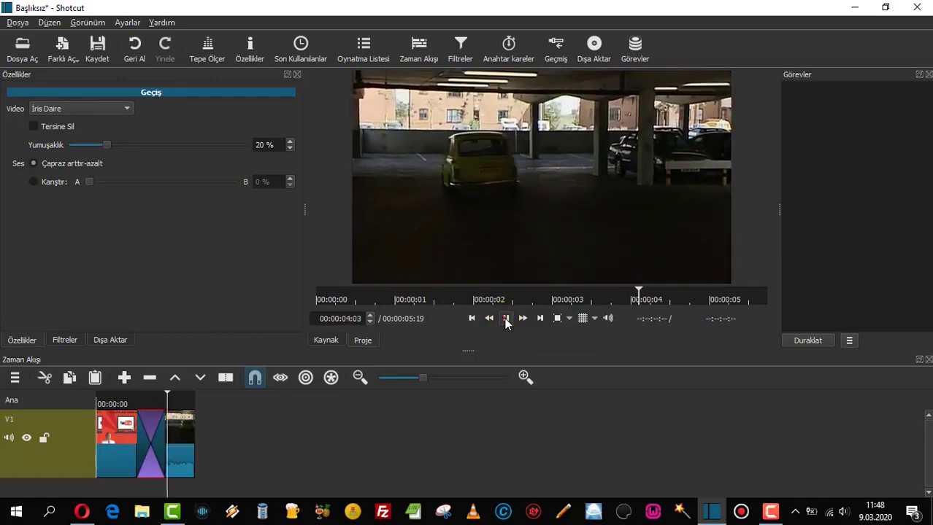
left_click(506, 321)
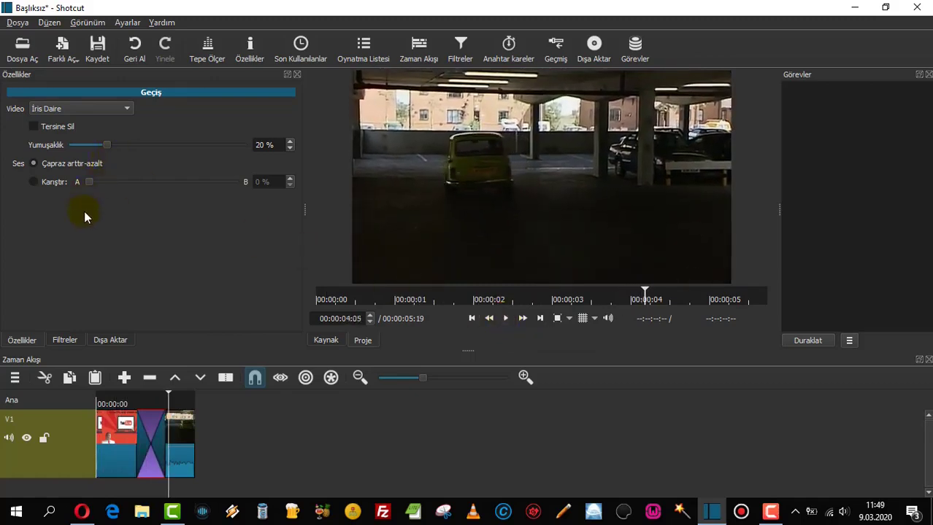
Open the export settings and choose the stock preset Varsayılan for the timeline
left_click(203, 367)
left_click(118, 341)
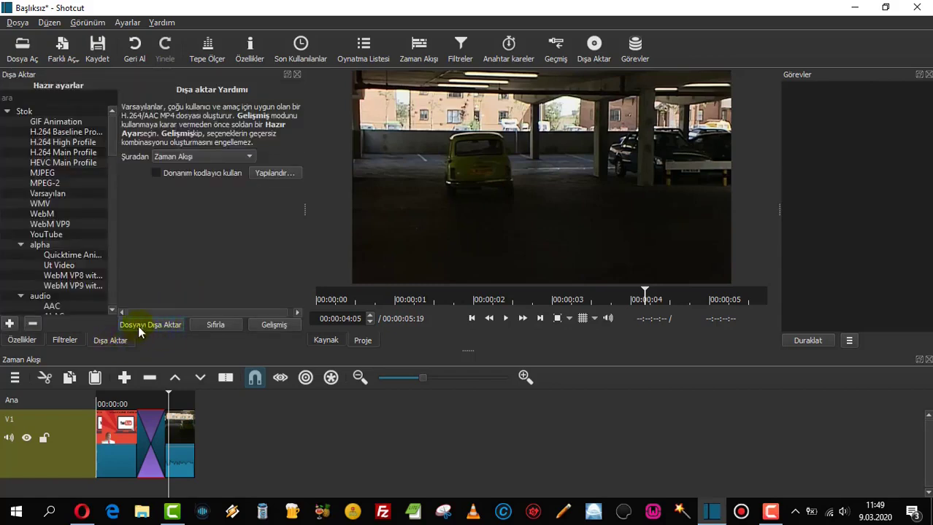
left_click(114, 342)
mouse_move(113, 135)
left_mouse_down()
mouse_move(109, 259)
mouse_move(111, 130)
mouse_move(113, 148)
left_mouse_up()
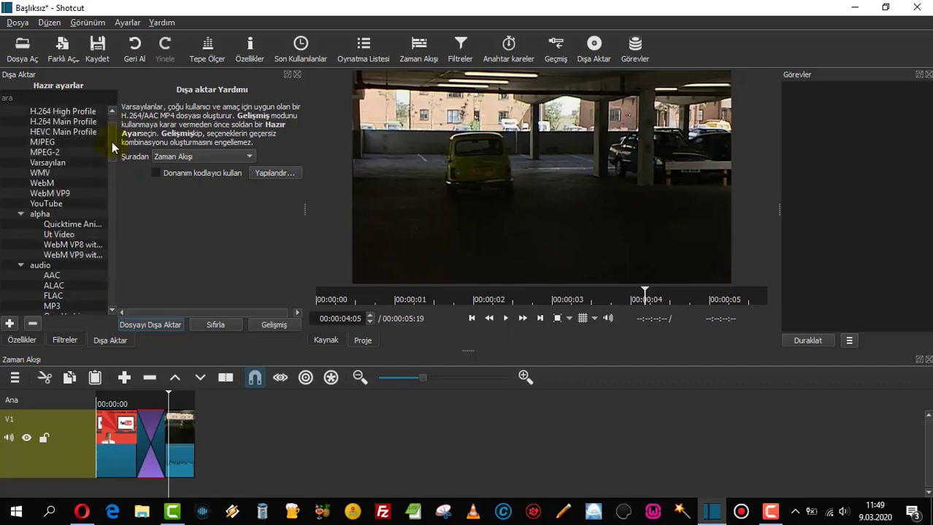
left_click(64, 165)
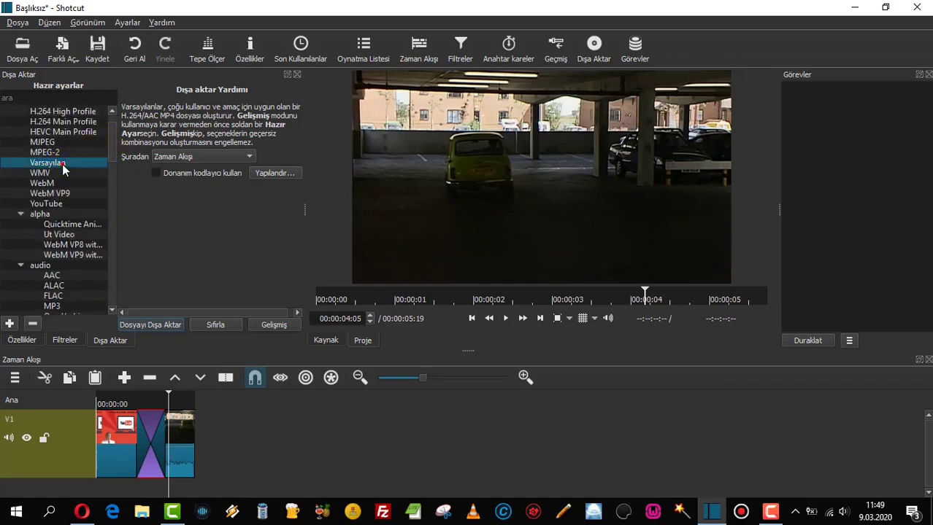
Export the timeline to the desktop (Masaüstü) as an mp4 file named meto
left_click(149, 325)
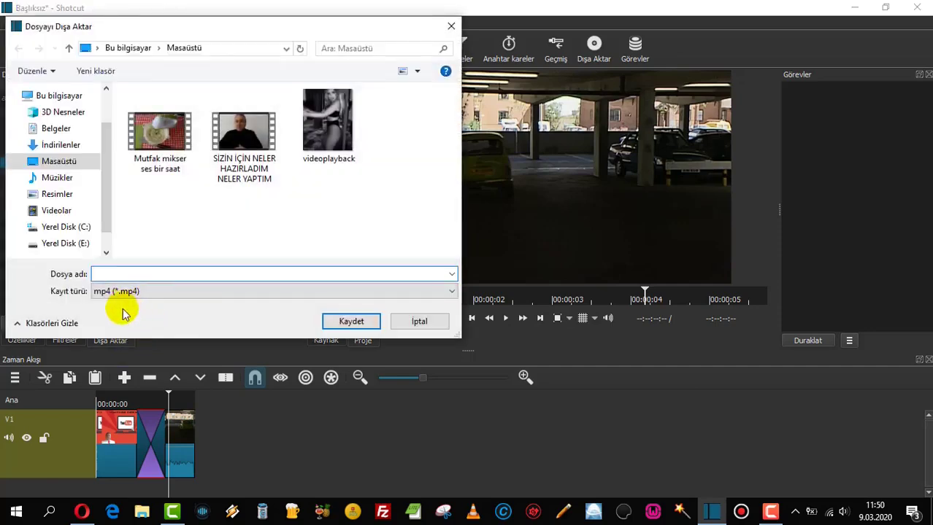
type("meto")
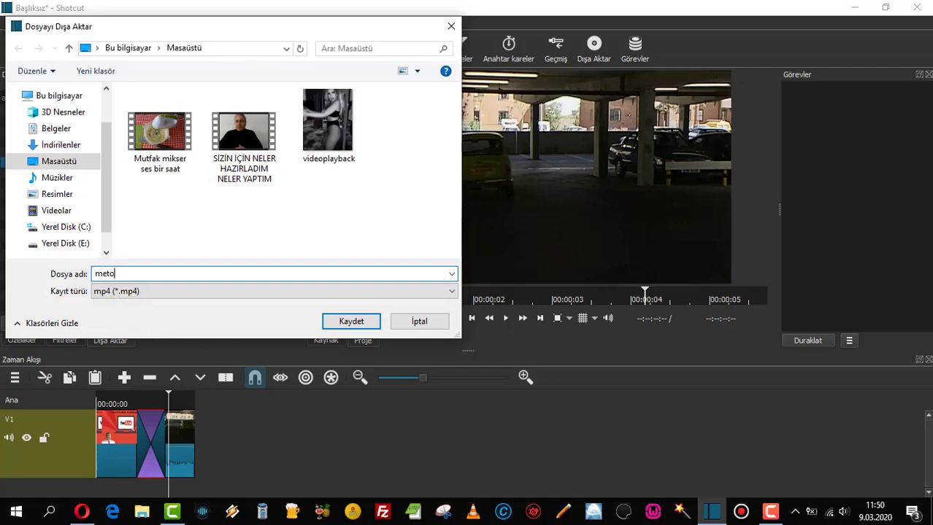
left_click(340, 322)
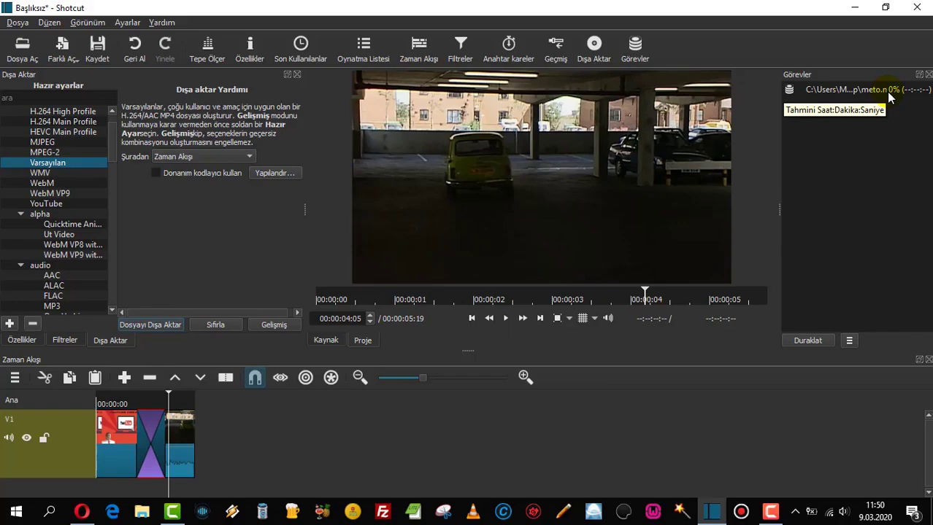
key("alt+Tab")
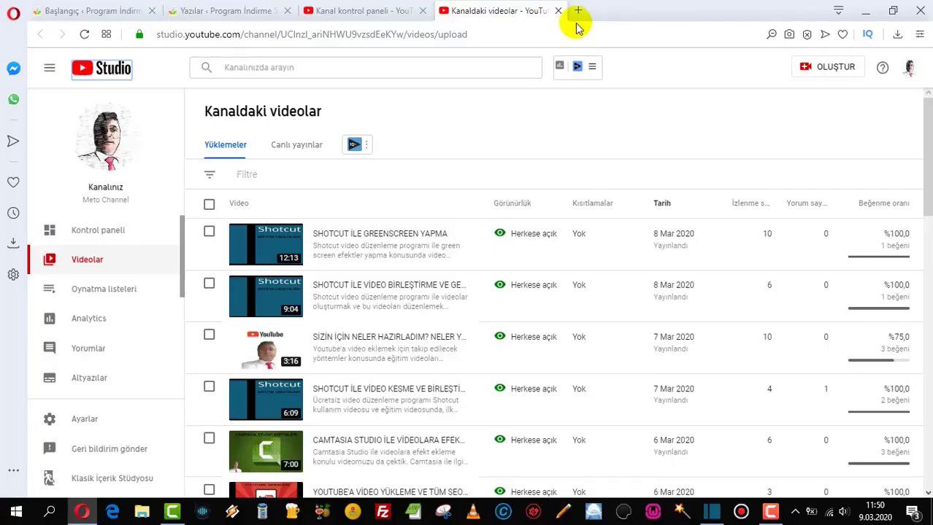
left_click(576, 14)
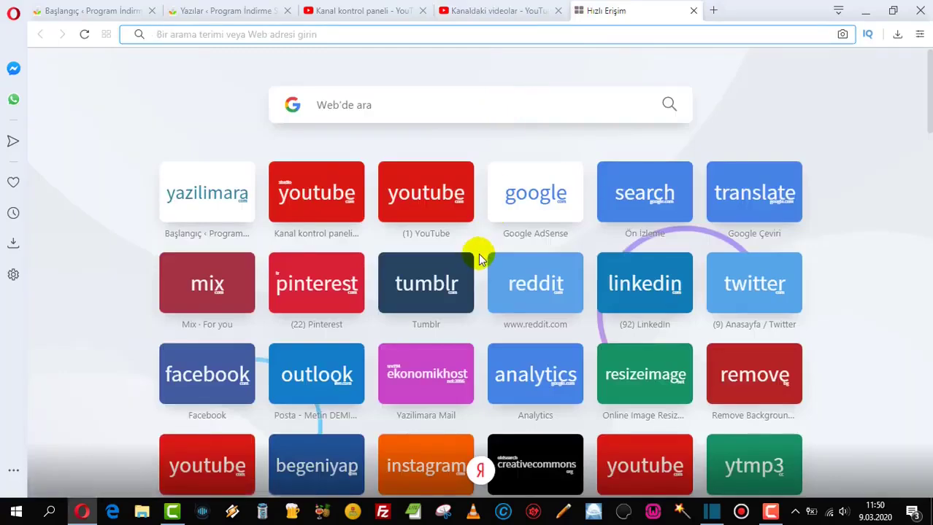
scroll(442, 397, "down", 3)
scroll(438, 390, "down", 3)
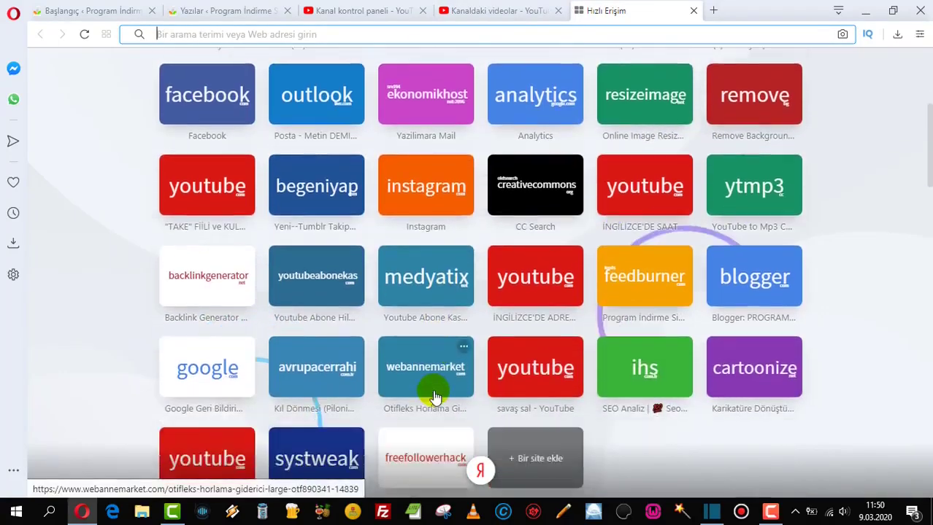
scroll(417, 365, "up", 3)
scroll(417, 359, "up", 3)
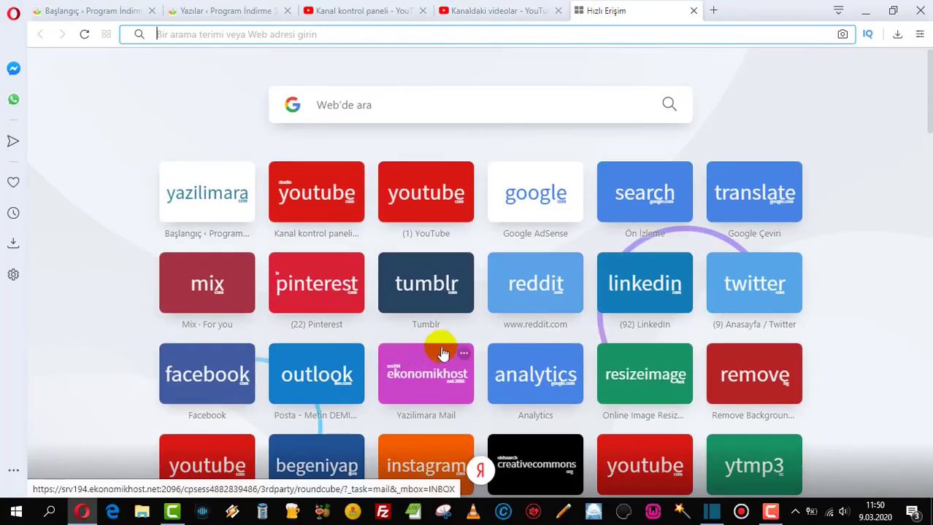
left_click(454, 10)
left_click(362, 11)
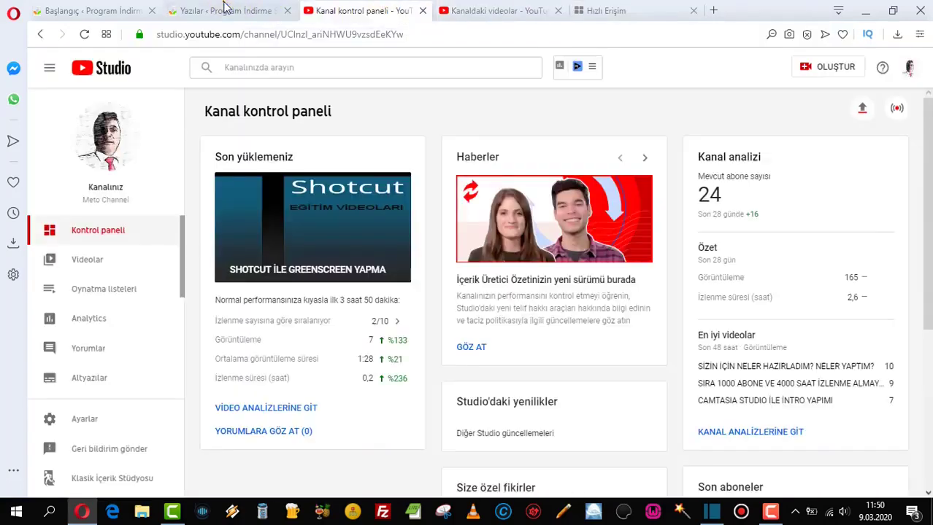
left_click(222, 9)
left_click(867, 12)
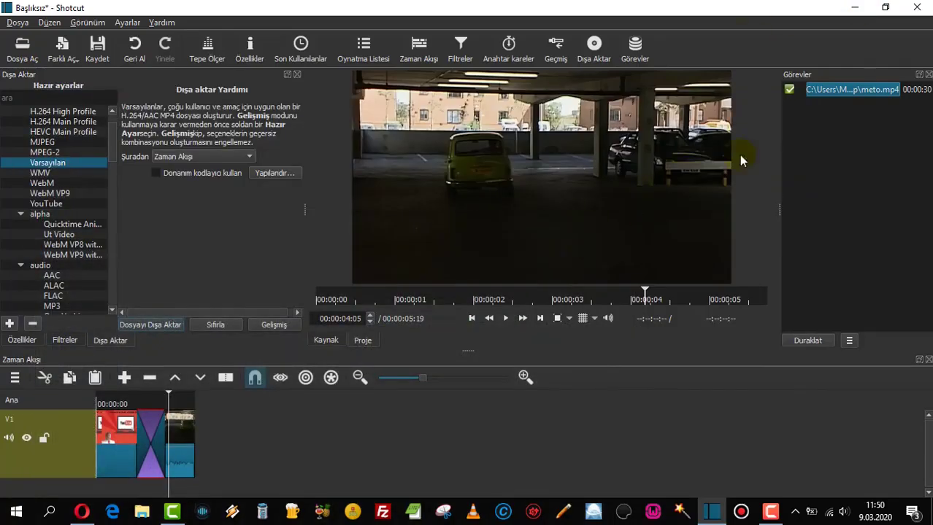
Minimize the editor, play the exported meto video from the desktop to check it, and close the player
left_click(854, 10)
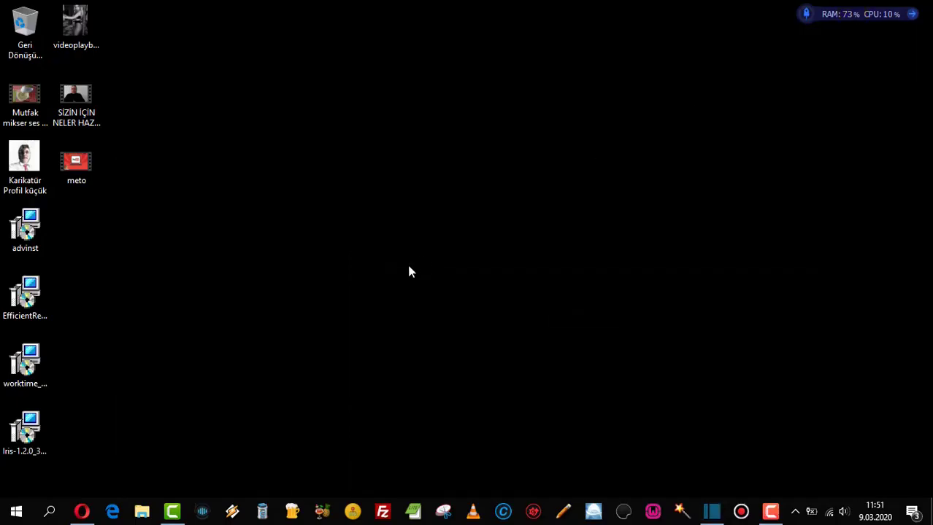
left_click(69, 167)
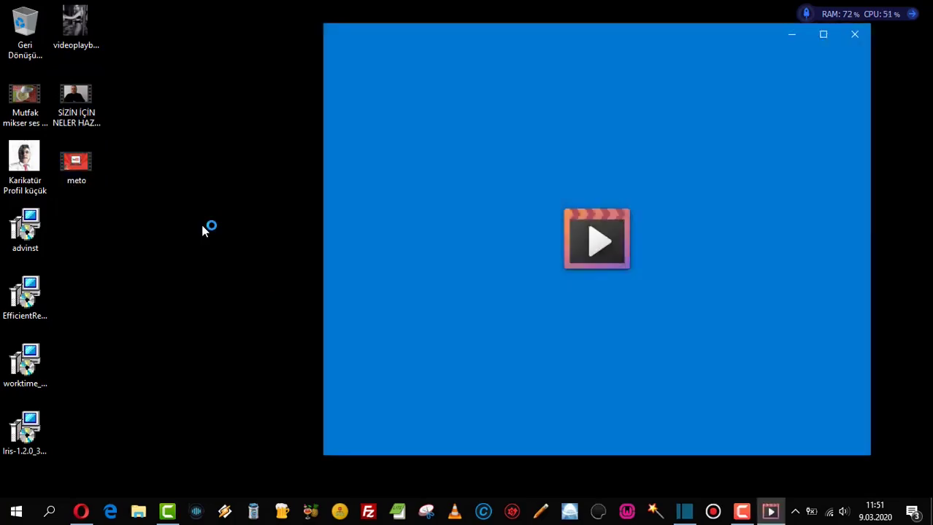
left_click(473, 253)
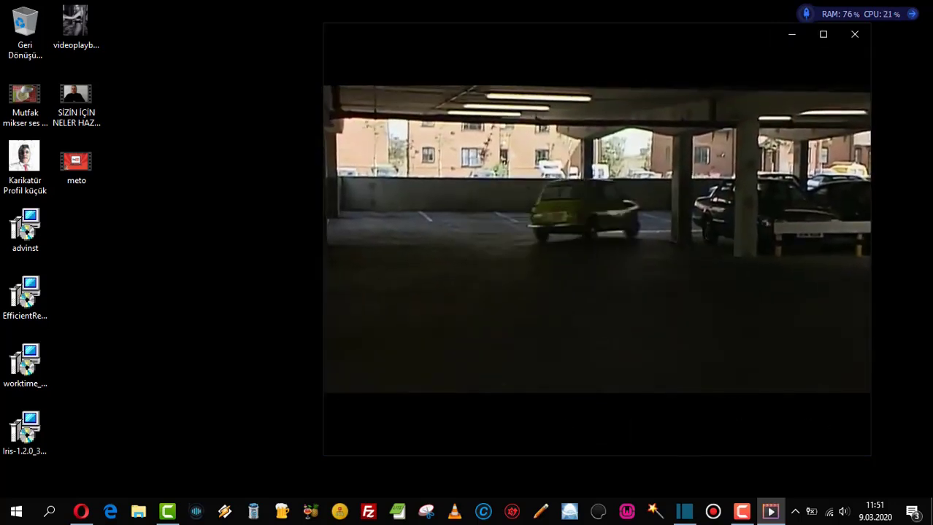
left_click(849, 40)
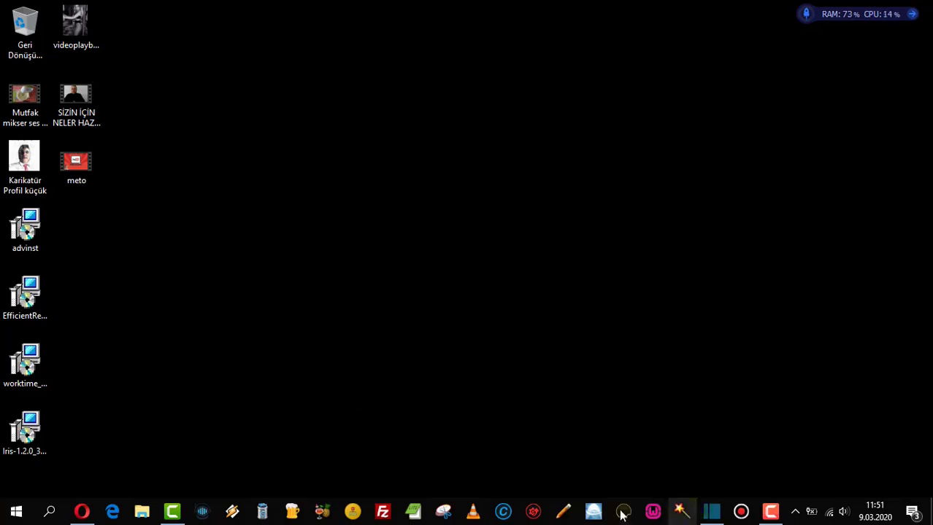
Switch to the Opera browser and open the Program İndirme Sitesi homepage from the WordPress admin in a new tab
left_click(82, 511)
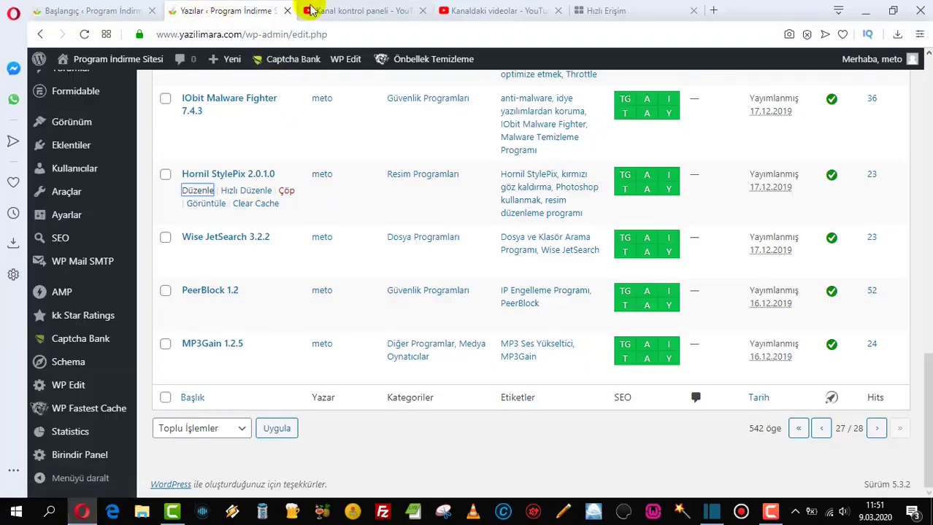
scroll(58, 95, "up", 3)
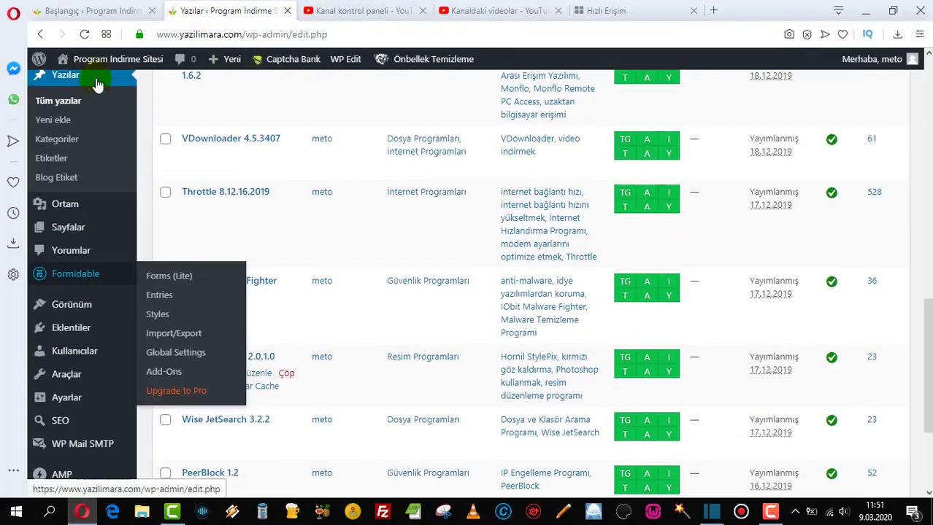
mouse_move(110, 58)
right_click(102, 89)
left_click(138, 95)
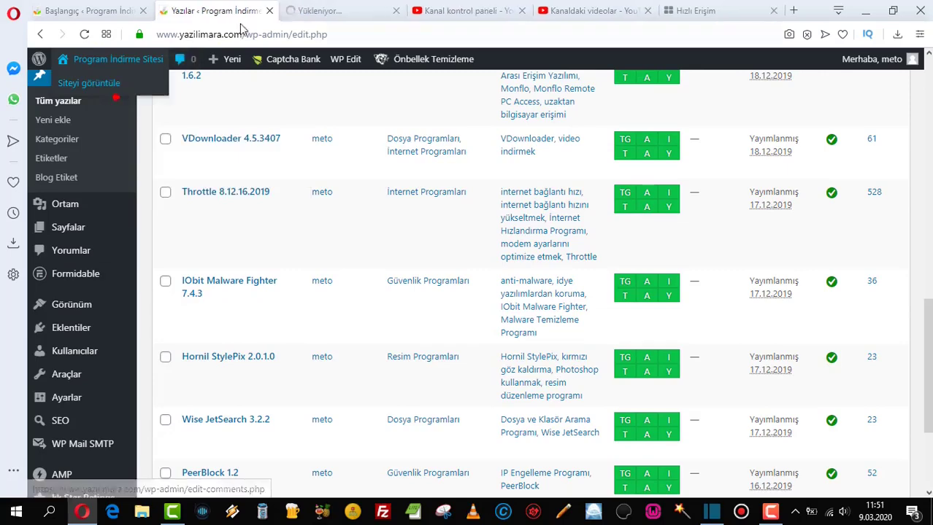
left_click(316, 9)
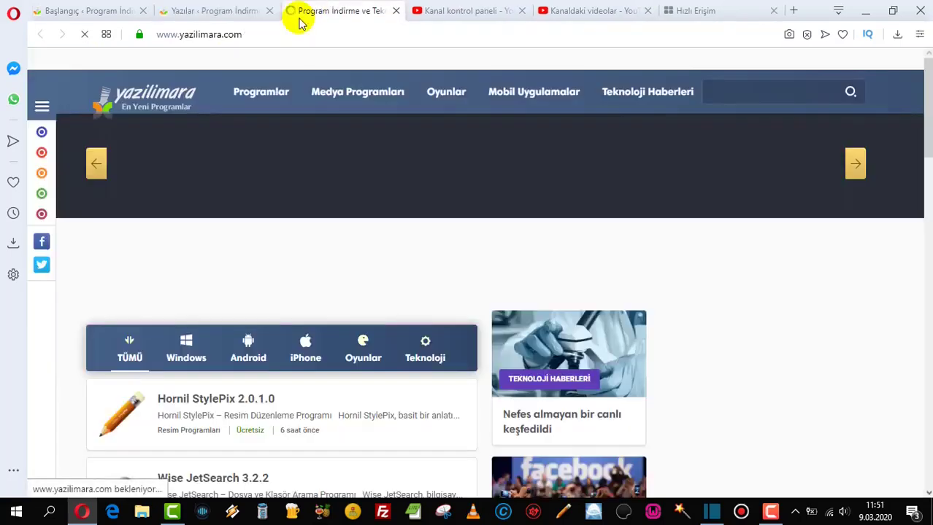